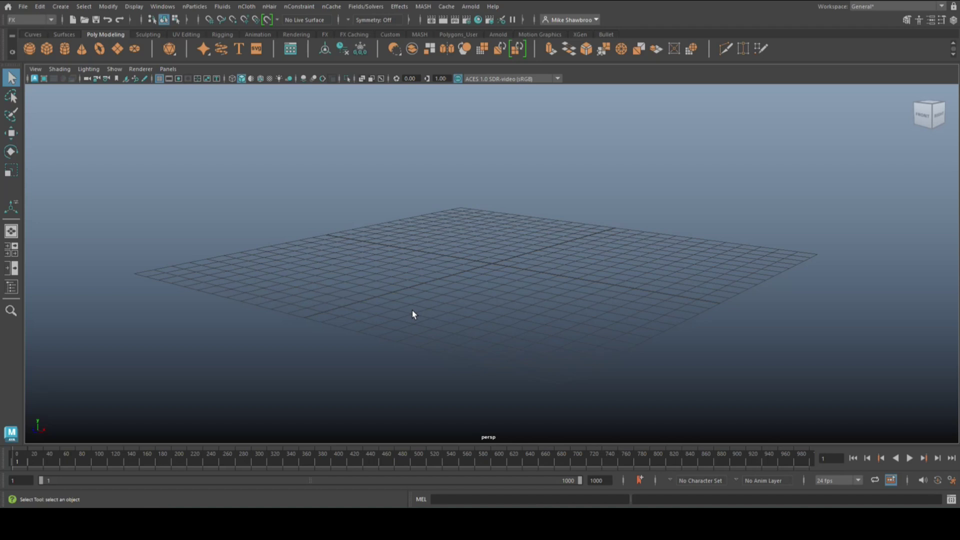
alt+drag(407, 281, 341, 306)
scroll(358, 278, down, 3)
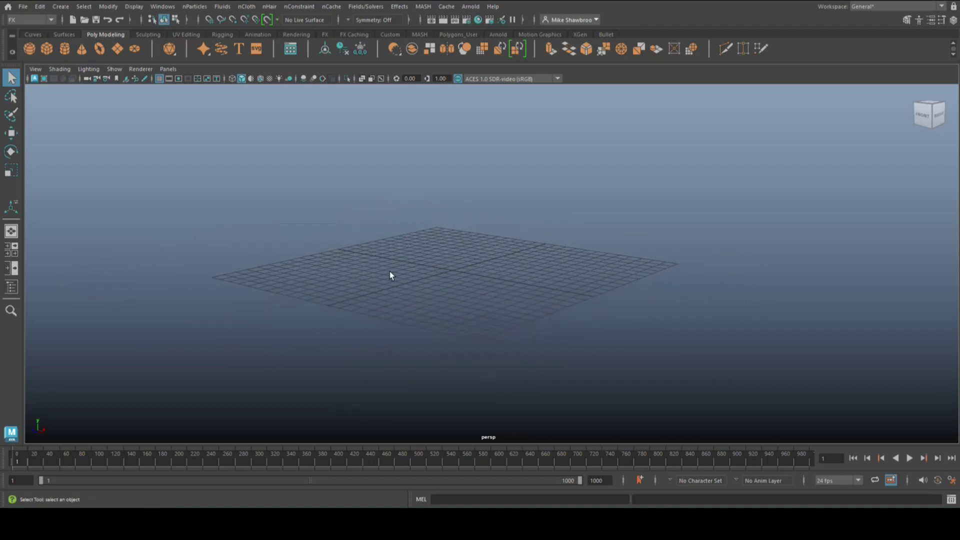
scroll(392, 272, up, 4)
alt+drag(392, 272, 413, 276)
scroll(409, 272, down, 3)
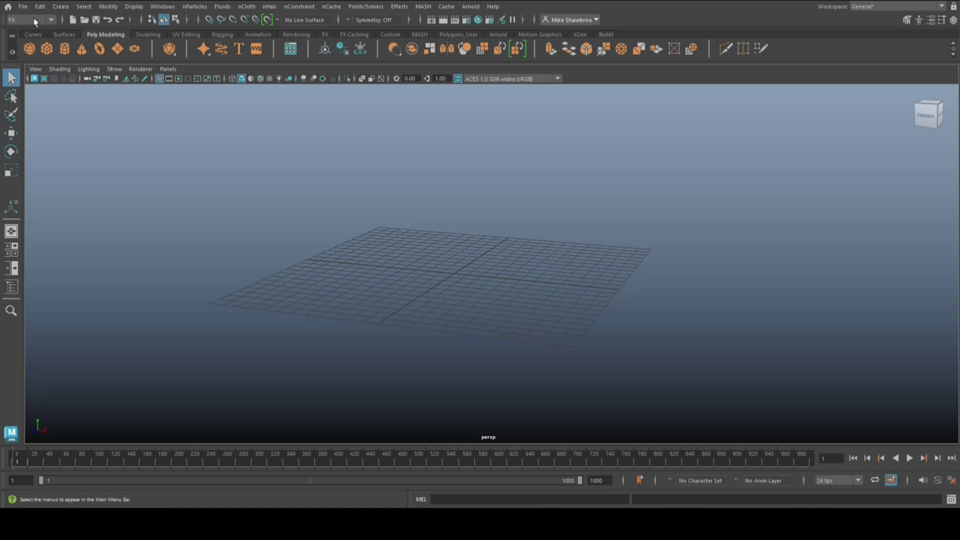
Create a polygon cylinder at the origin and set its Subdivisions Axis to 40.
click(59, 7)
mouse_move(122, 45)
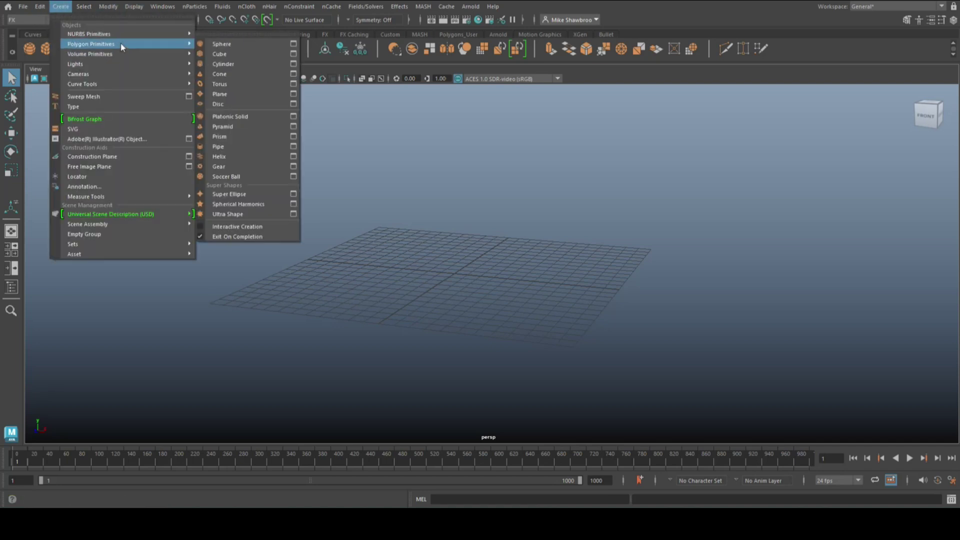
click(235, 64)
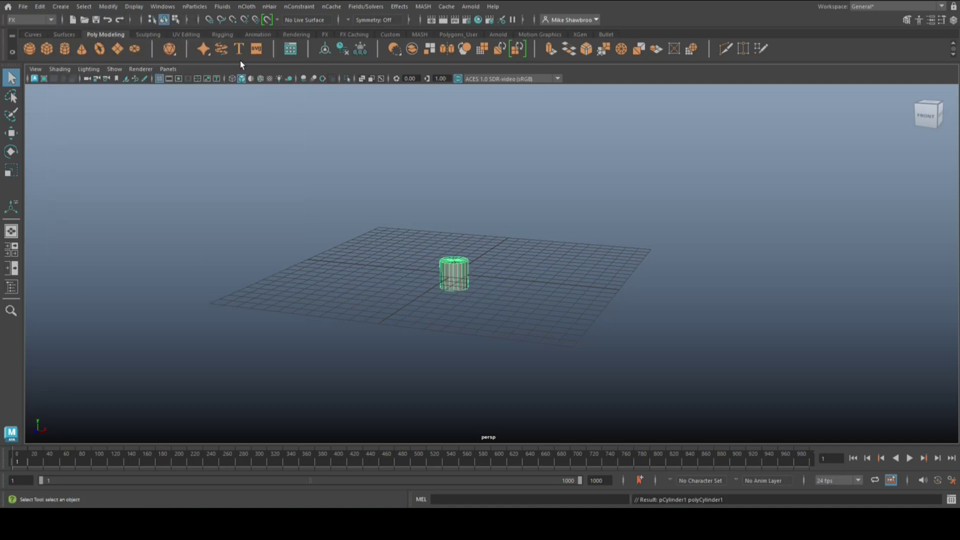
scroll(453, 330, up, 2)
key(ctrl+a)
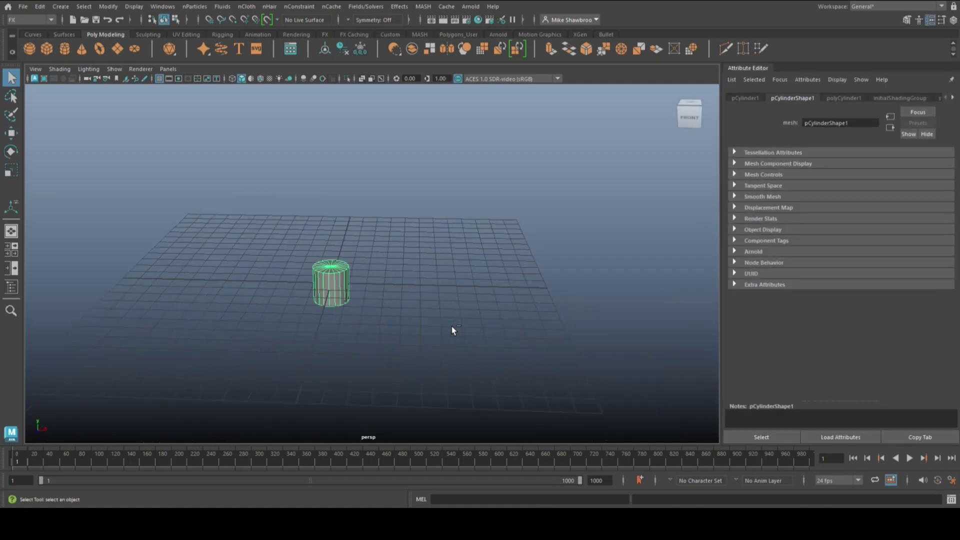
click(851, 98)
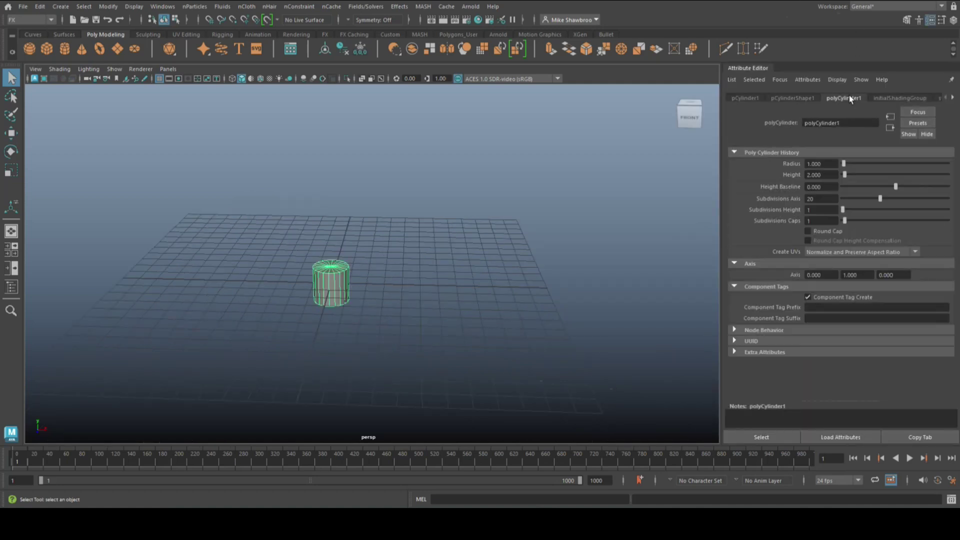
double_click(830, 199)
key(Return)
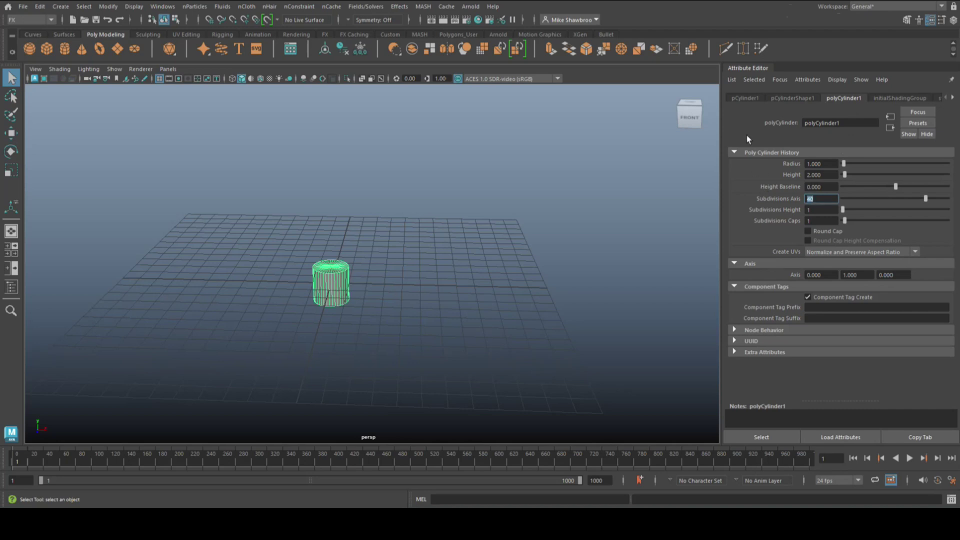
In the top view, select the cylinder's cap faces and delete them to leave an open tube.
click(480, 251)
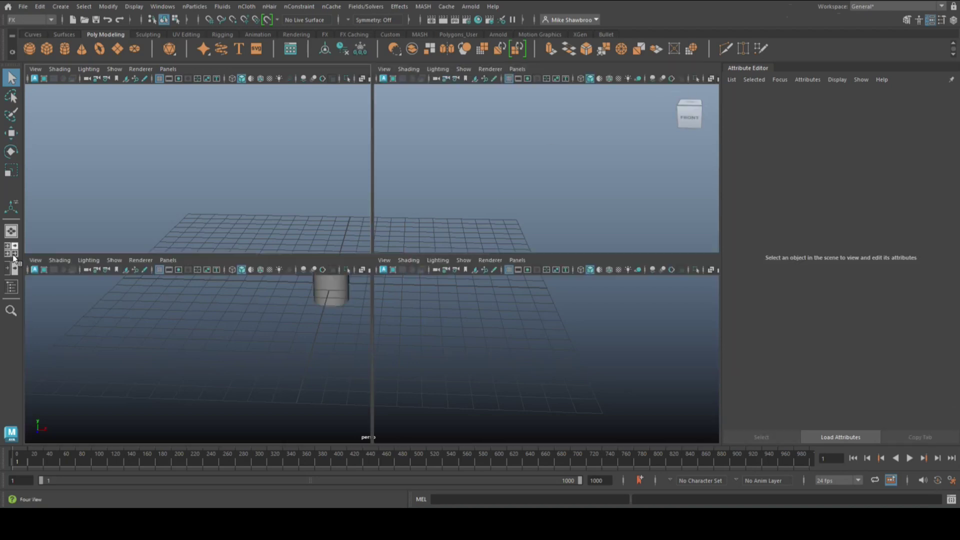
click(11, 249)
key(space)
click(368, 265)
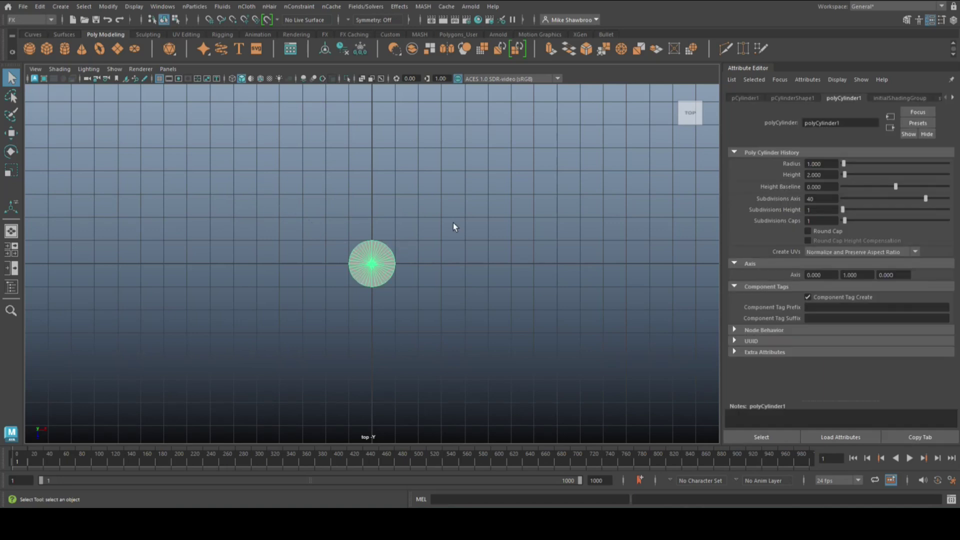
right_drag(454, 190, 450, 219)
click(382, 278)
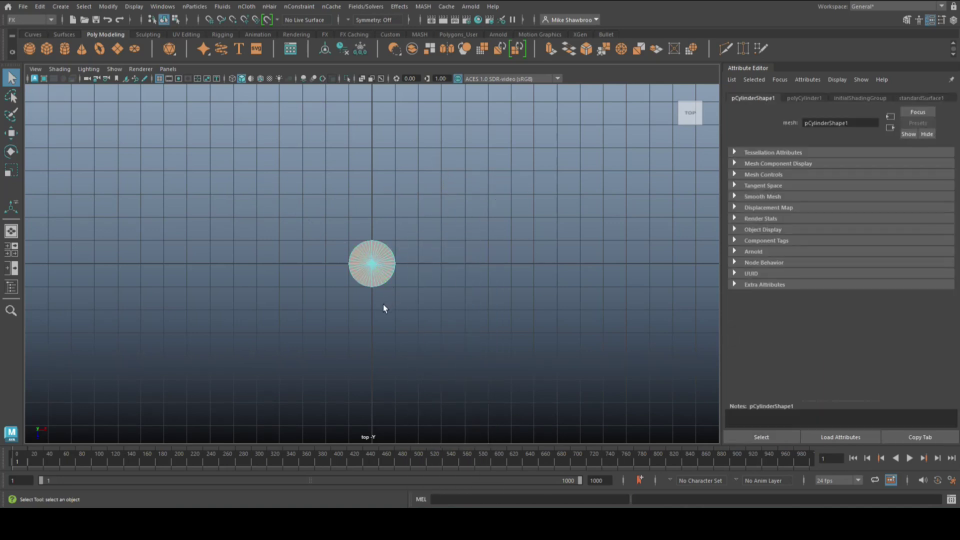
key(Delete)
Move the whole tube to about -15.08 on X and raise it to about 6.64 on Y.
right_drag(371, 190, 411, 178)
key(w)
drag(417, 264, 145, 274)
click(11, 249)
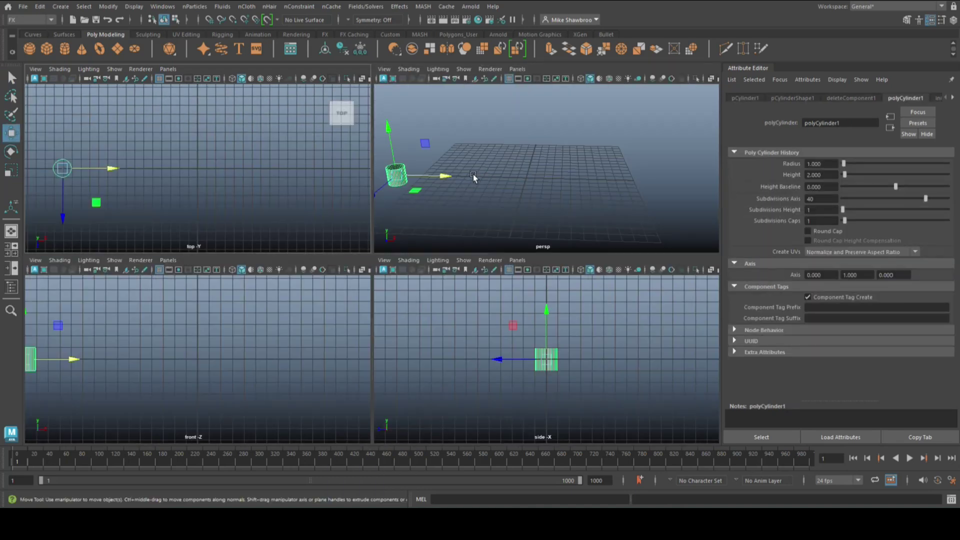
key(space)
drag(64, 235, 83, 113)
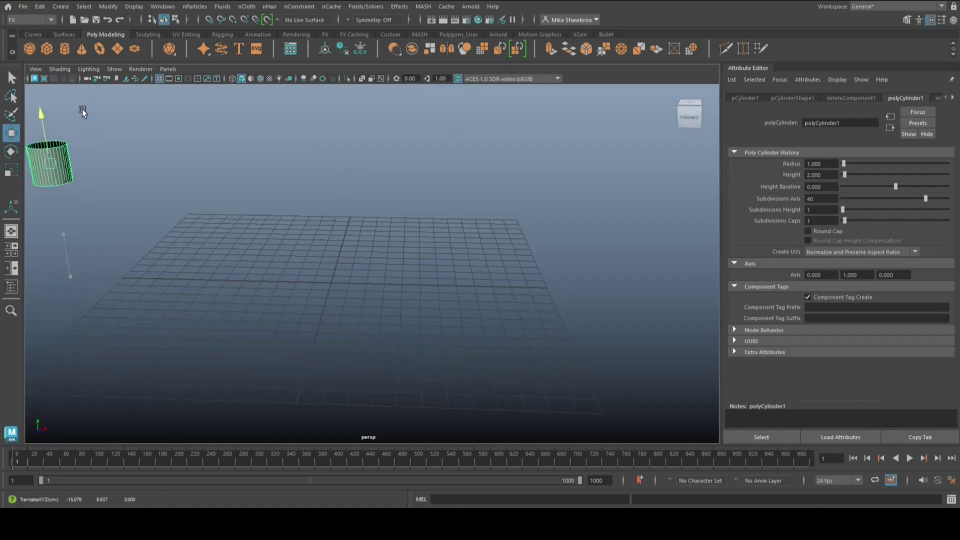
Scale the tube along its vertical axis only to stretch it into a tall pipe.
alt+middle_drag(103, 157, 390, 232)
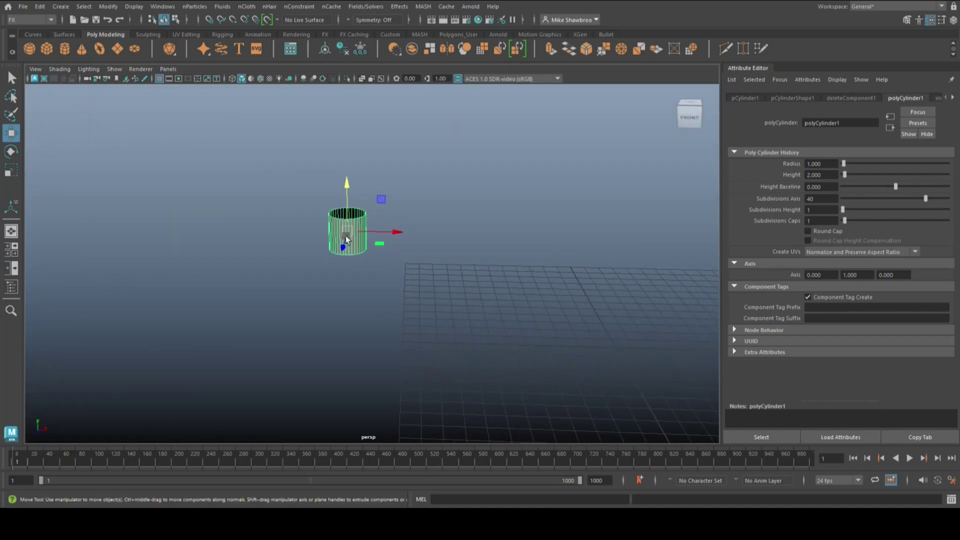
key(r)
drag(347, 186, 357, 50)
alt+middle_drag(412, 293, 478, 240)
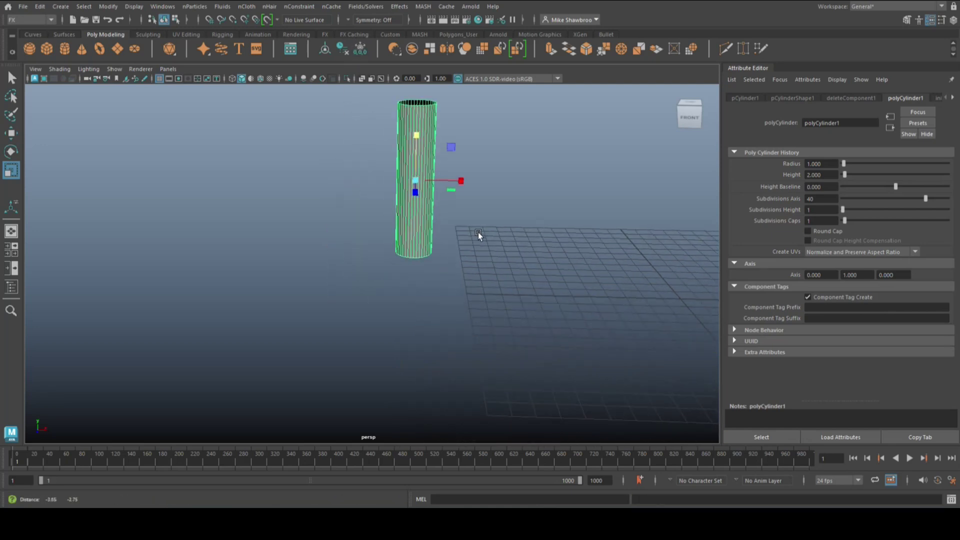
scroll(444, 285, down, 3)
scroll(447, 293, up, 1)
alt+middle_drag(446, 295, 433, 348)
alt+drag(433, 349, 434, 350)
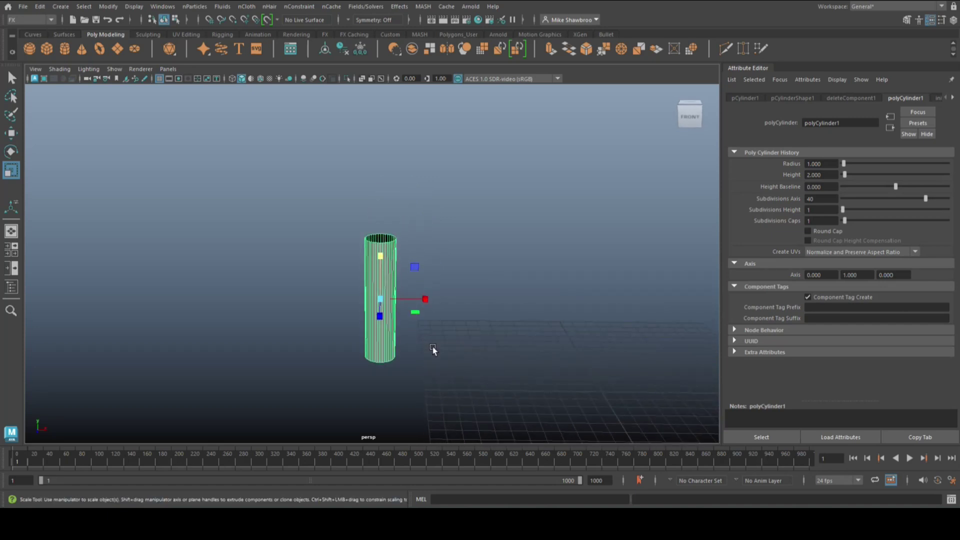
Duplicate the pipe, placing the copy directly above the original and squashing it to a short ring.
key(ctrl+d)
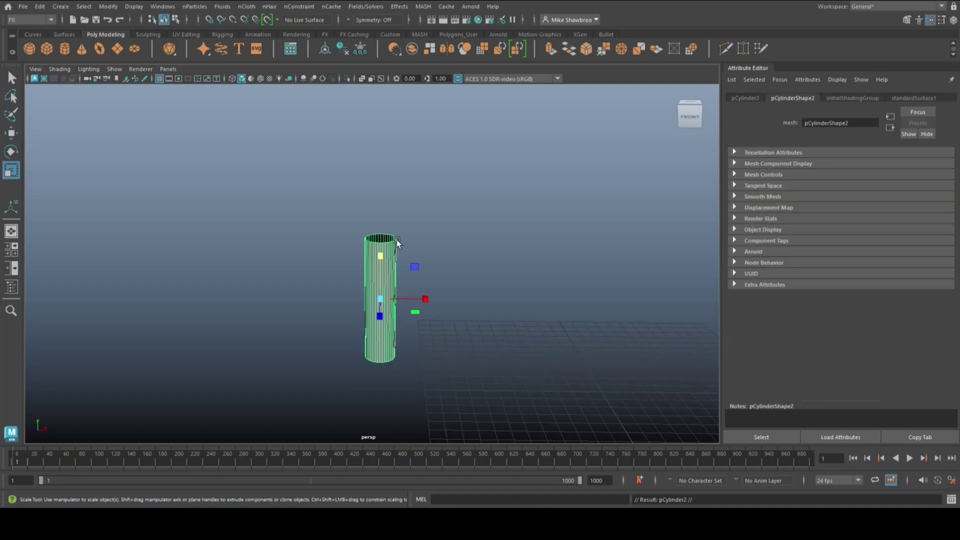
key(w)
drag(376, 254, 378, 151)
key(r)
Scale the short copy's top vertices outward to flare it into a wide funnel.
right_drag(468, 123, 415, 125)
drag(296, 112, 441, 157)
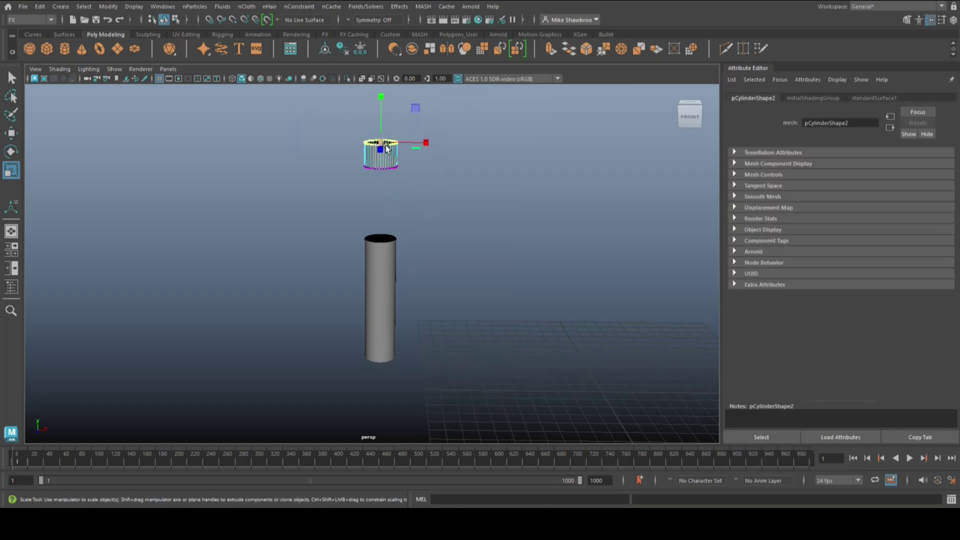
drag(383, 145, 413, 162)
right_drag(414, 162, 446, 140)
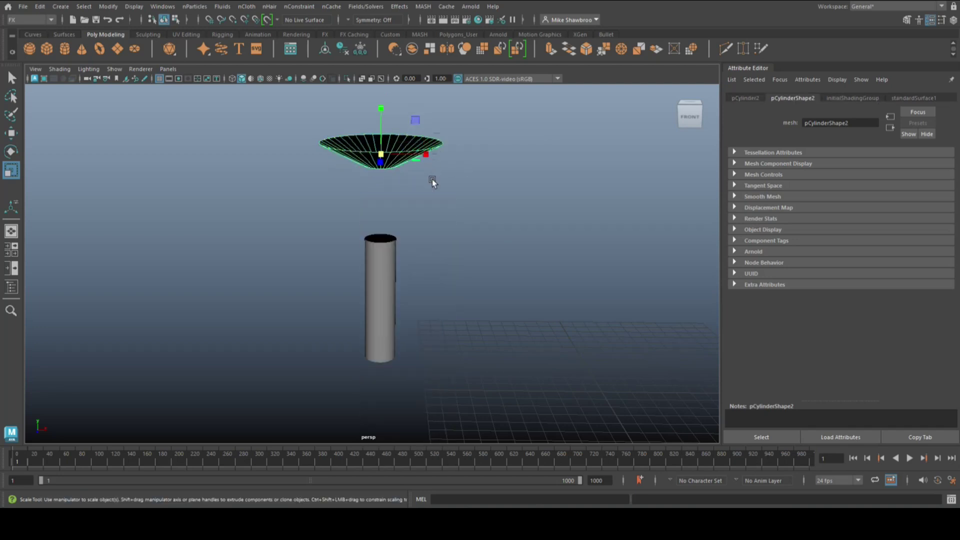
Lower the funnel so that it sits just above the pipe's top opening.
key(w)
drag(382, 113, 433, 210)
alt+middle_drag(433, 210, 391, 181)
Extrude the funnel's faces with a thickness of 0.1 to give it solid walls.
right_drag(438, 134, 456, 120)
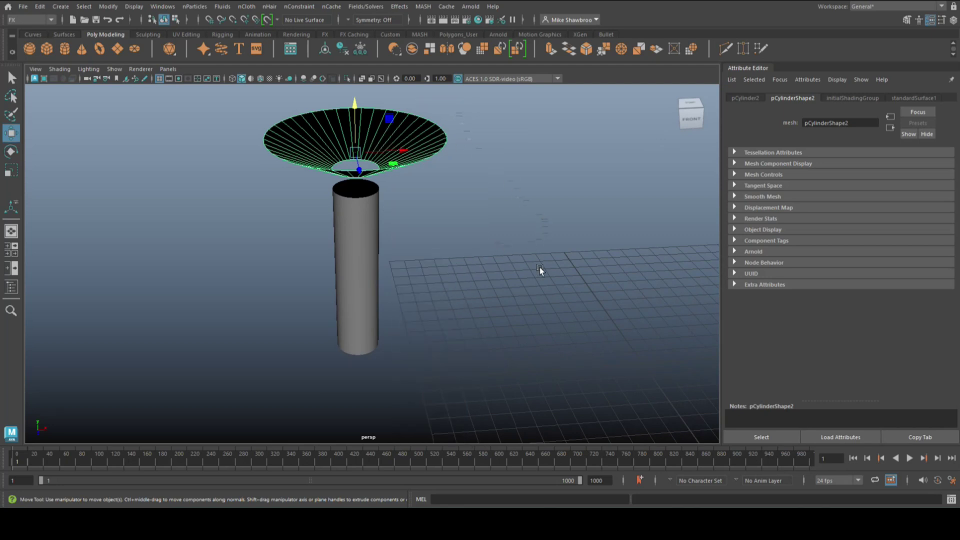
key(ctrl+e)
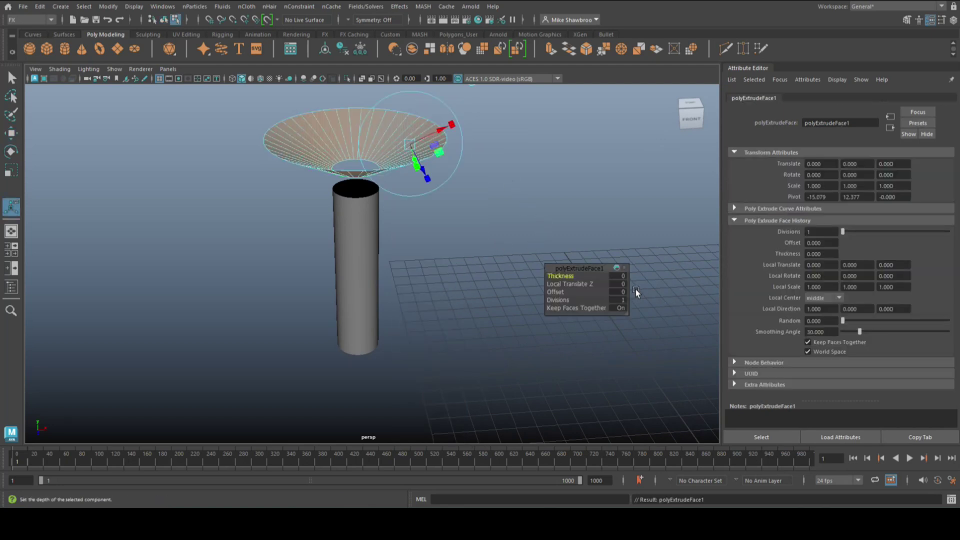
click(617, 275)
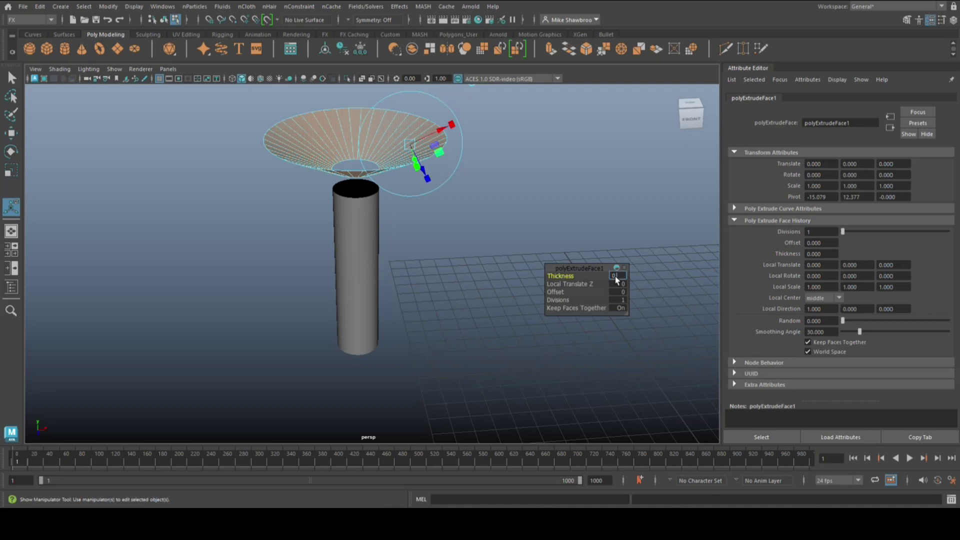
text(0.1)
key(Return)
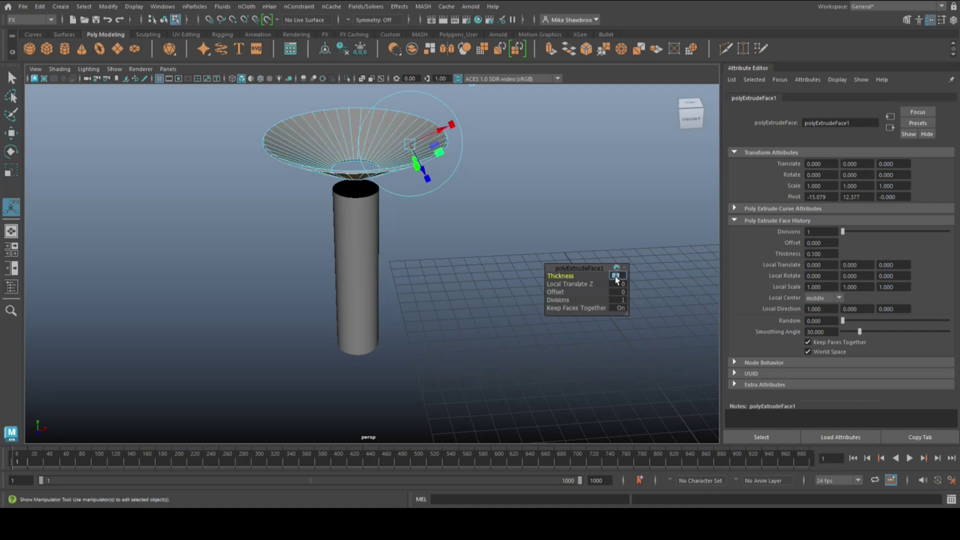
click(473, 305)
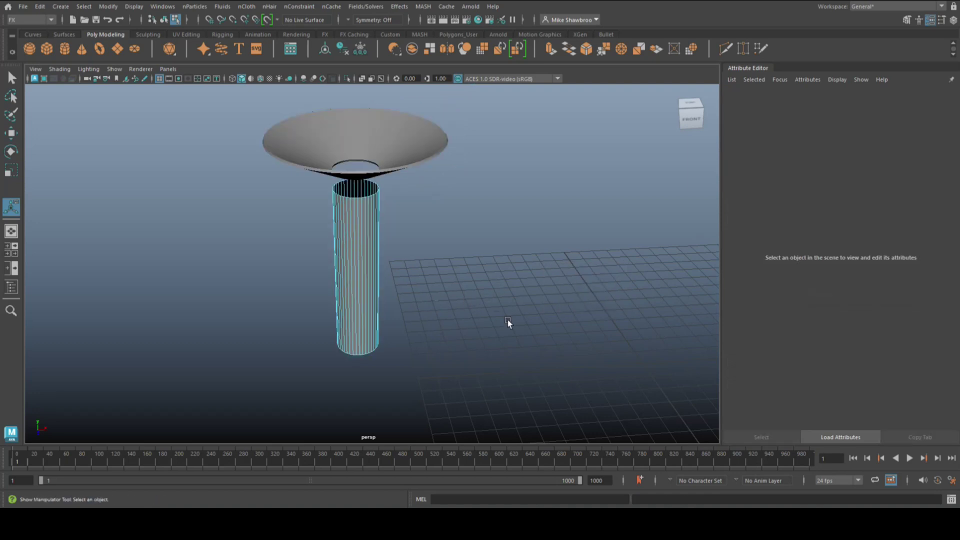
Extrude the vertical pipe's faces with a thickness of 0.1.
right_drag(360, 201, 423, 184)
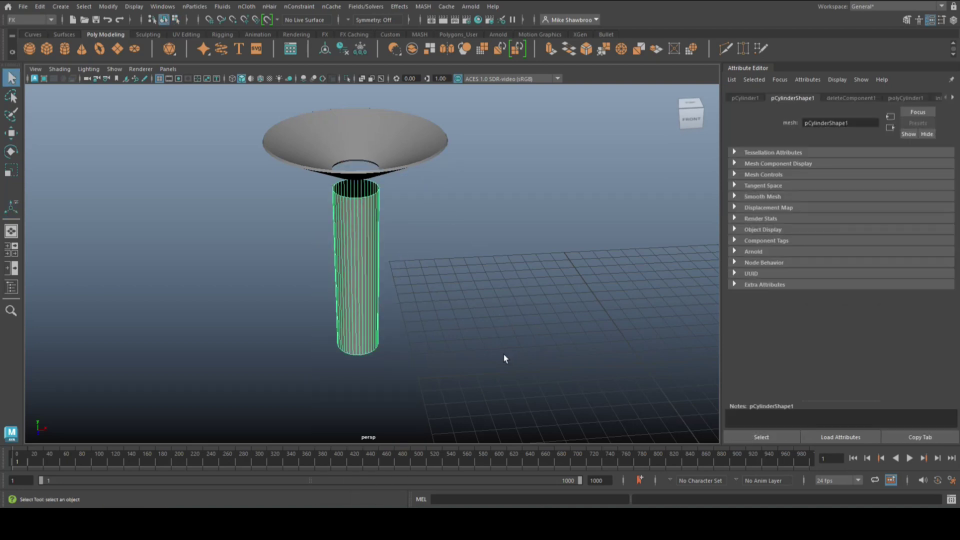
key(ctrl+e)
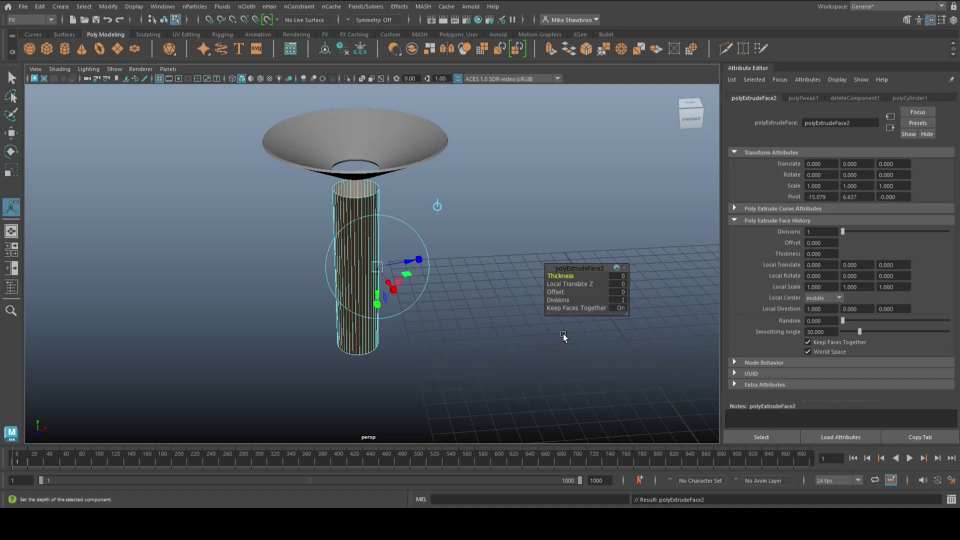
click(620, 277)
key(Return)
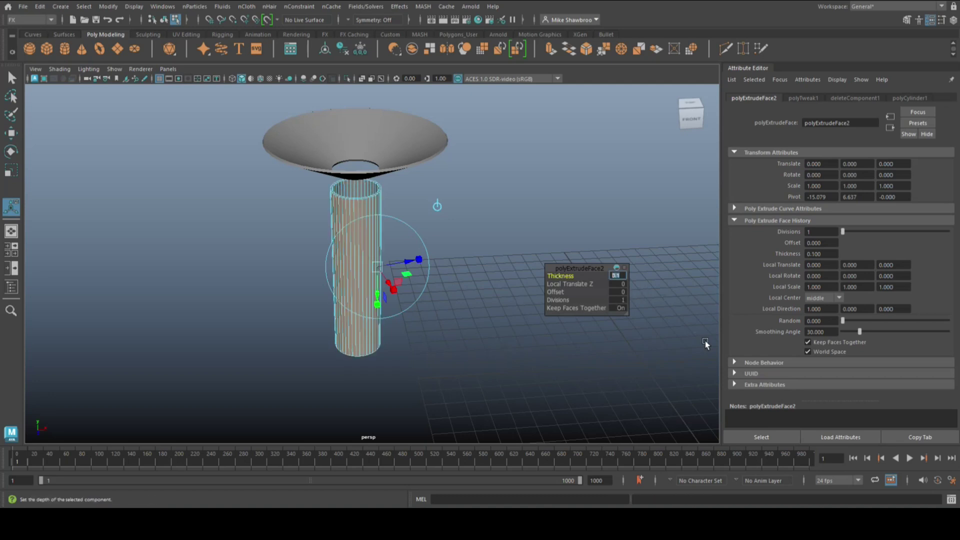
click(479, 296)
Create a polygon torus at the origin and rotate it about the X axis to stand upright.
alt+drag(482, 295, 411, 293)
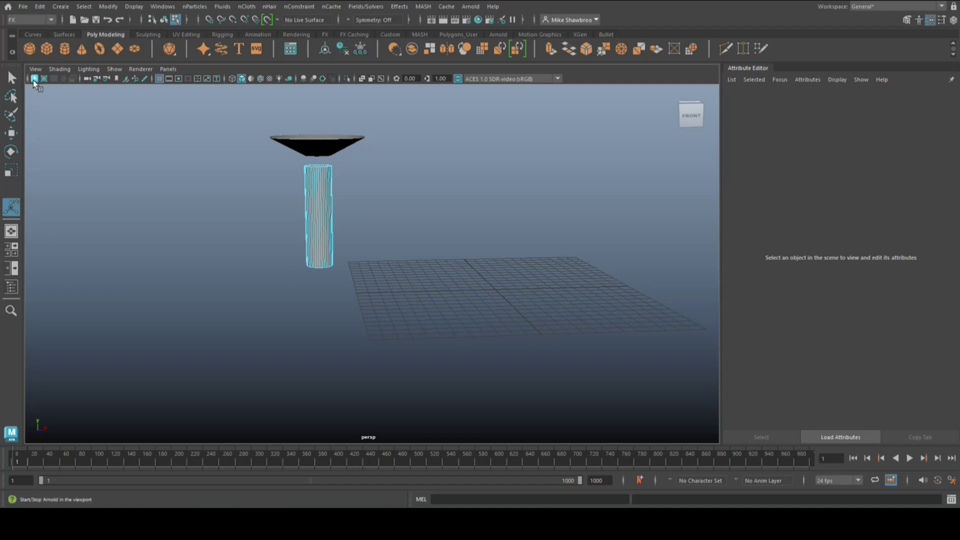
click(100, 49)
alt+drag(429, 317, 479, 317)
key(e)
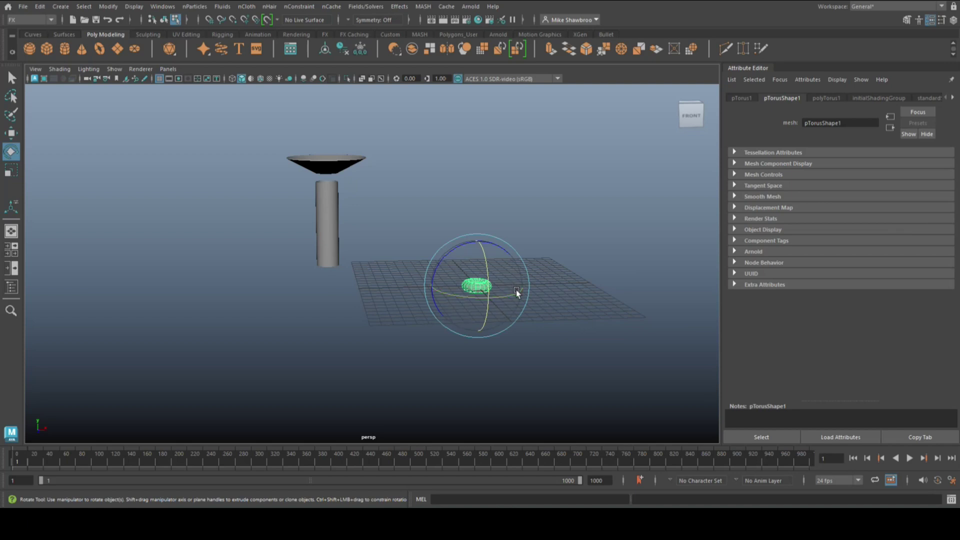
drag(489, 256, 448, 372)
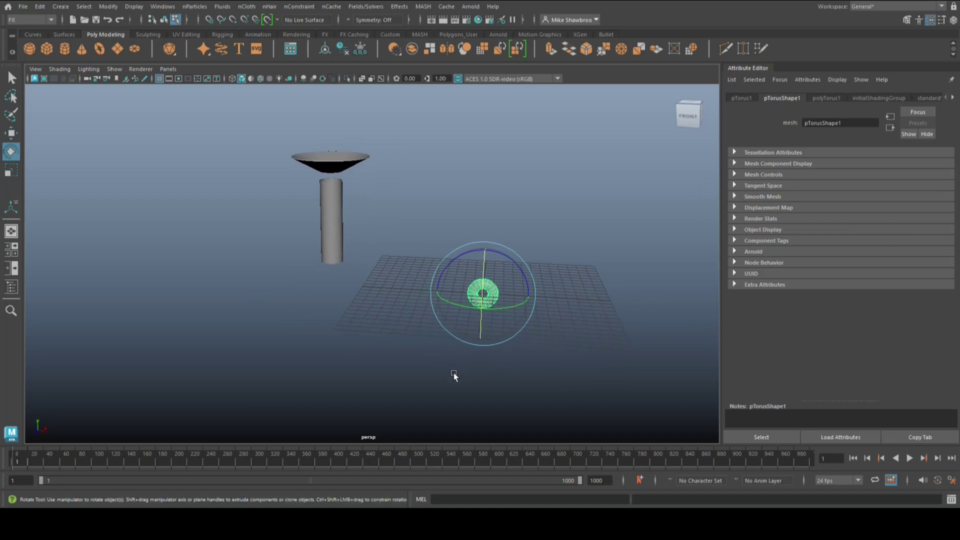
Move the torus along the X axis until it lies beneath the pipe.
key(w)
drag(524, 297, 367, 326)
key(space)
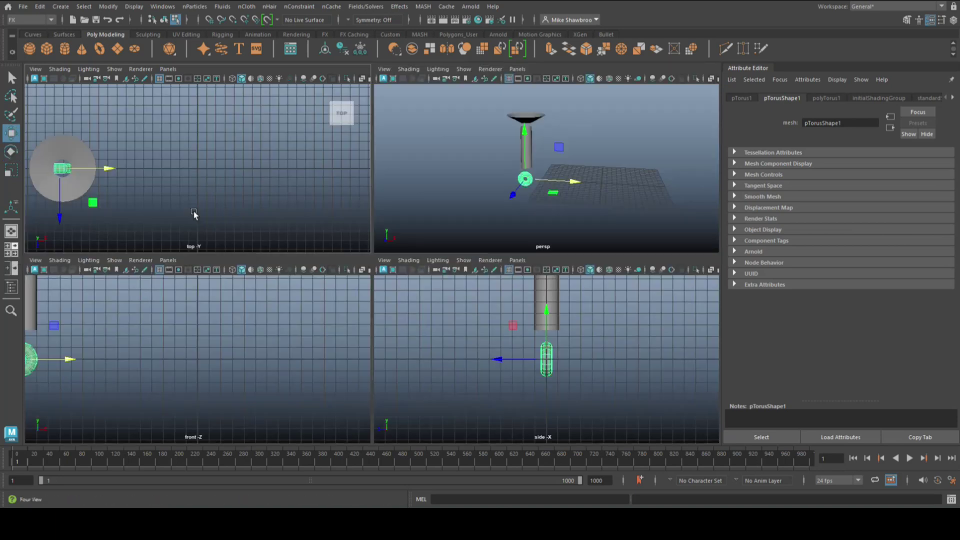
In the top view with wireframe display, scale the torus uniformly to about 2.21 to match the pipe's width.
key(space)
key(f)
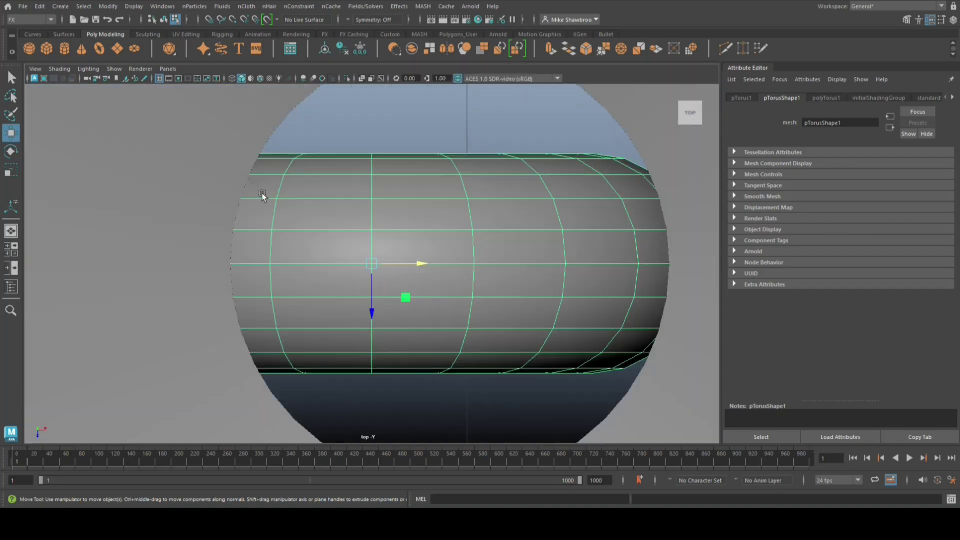
key(4)
scroll(420, 292, down, 5)
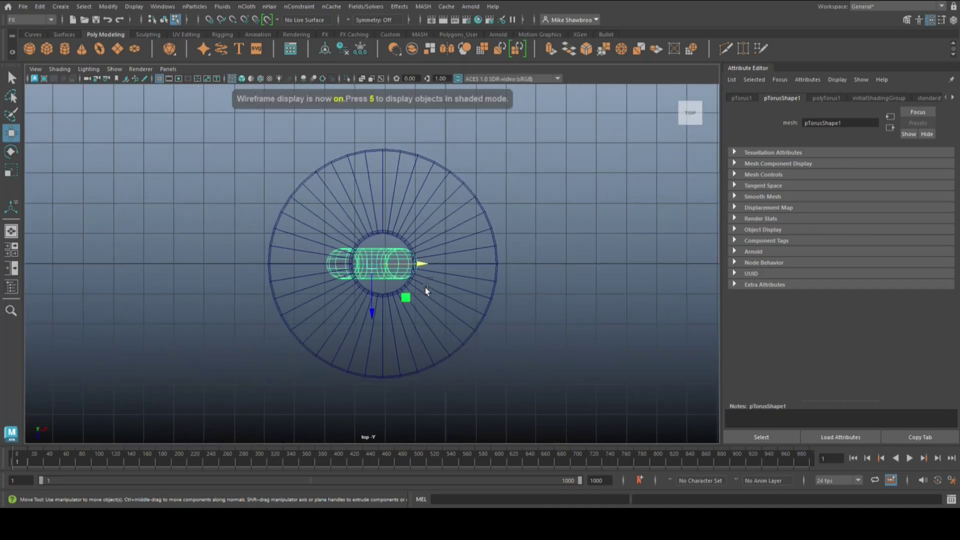
scroll(421, 294, up, 2)
scroll(421, 294, up, 3)
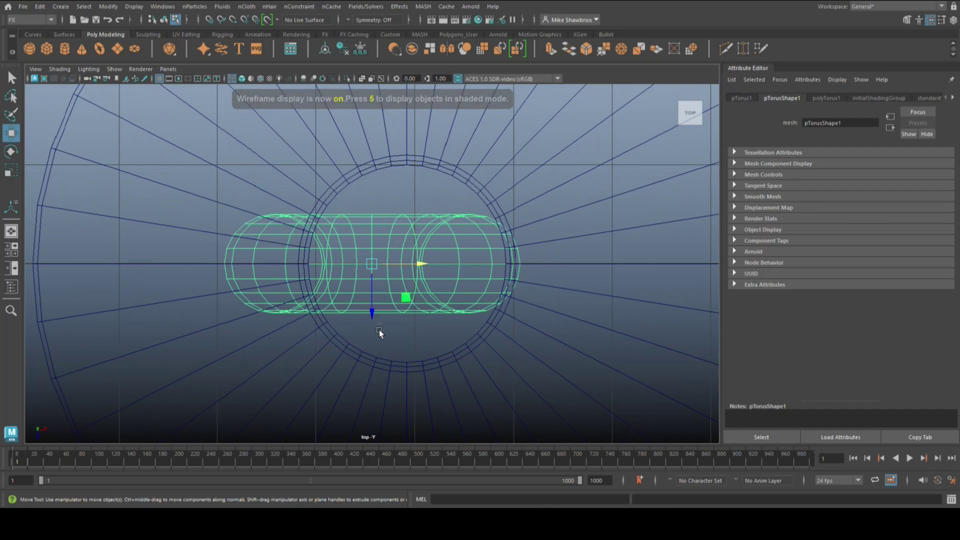
key(r)
drag(369, 266, 626, 311)
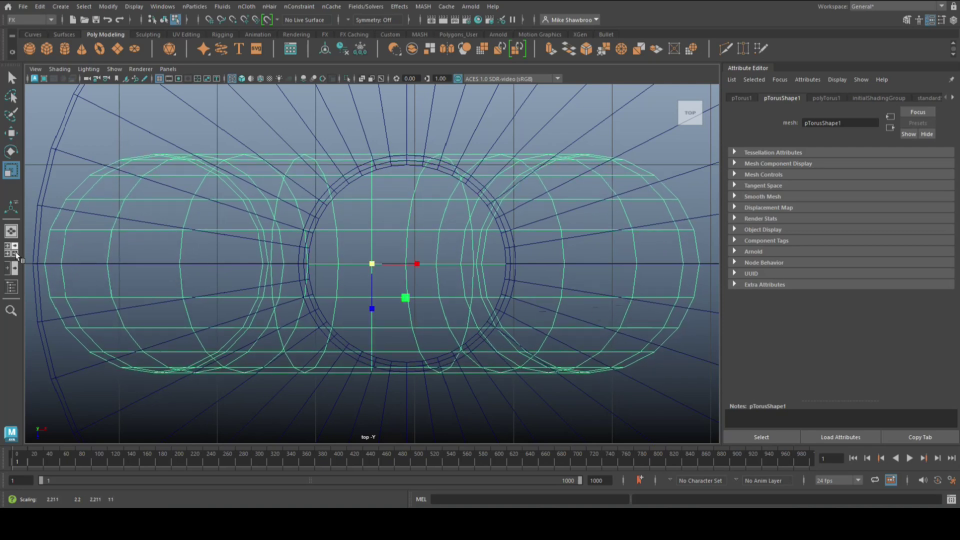
click(14, 254)
scroll(244, 382, down, 2)
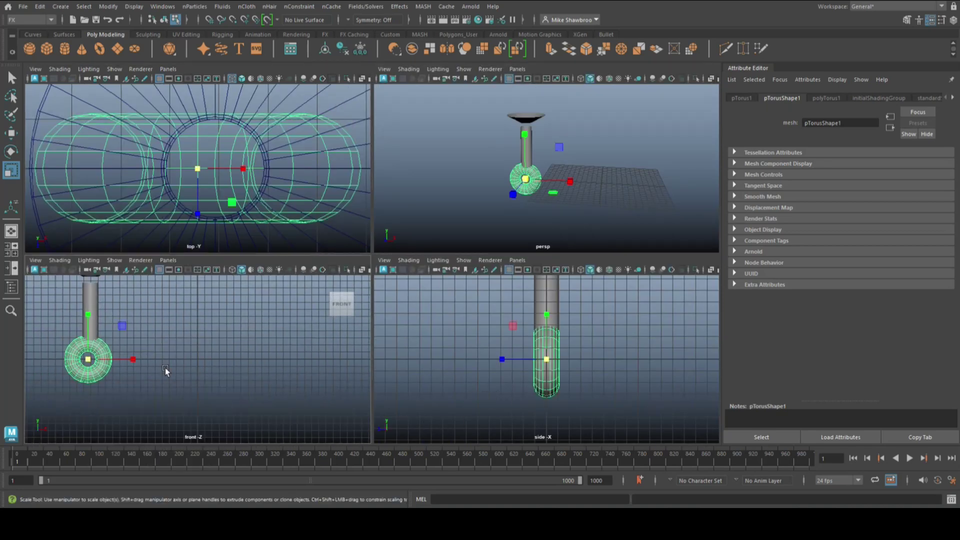
Move the torus along the X axis in the front view until it is well clear of the pipe.
key(space)
key(w)
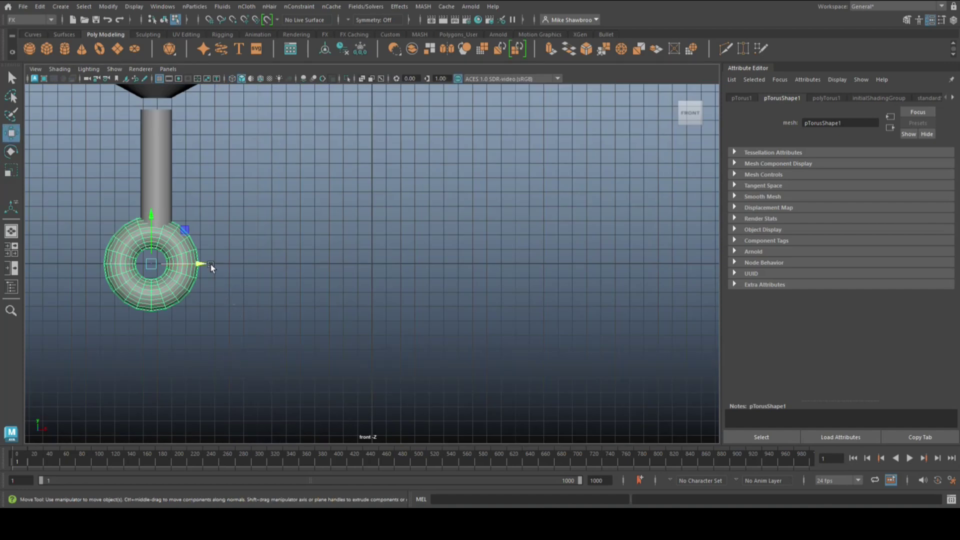
drag(199, 264, 378, 284)
Delete three quarters of the torus's faces, keeping only the lower-left quarter as a pipe elbow.
right_click(480, 220)
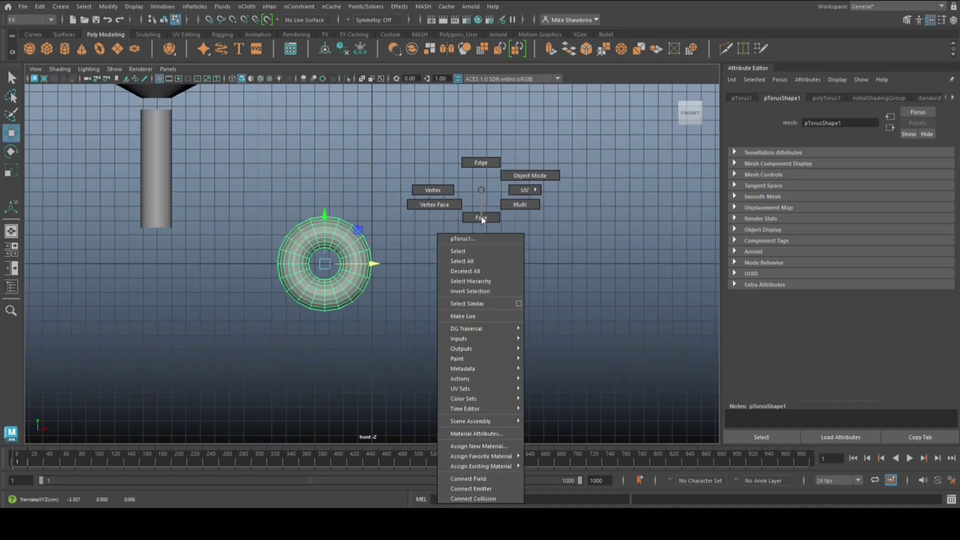
click(431, 230)
drag(436, 176, 326, 266)
key(Delete)
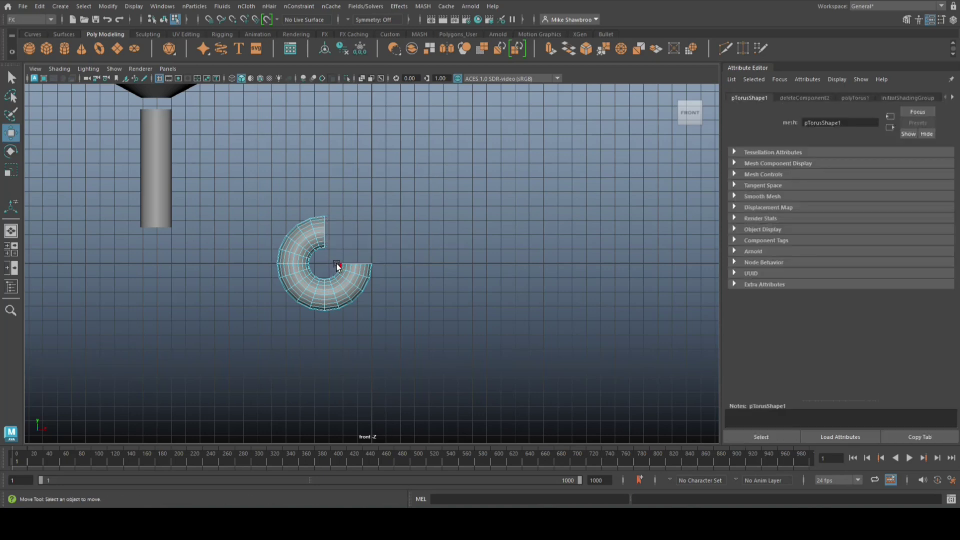
drag(240, 193, 330, 264)
key(Delete)
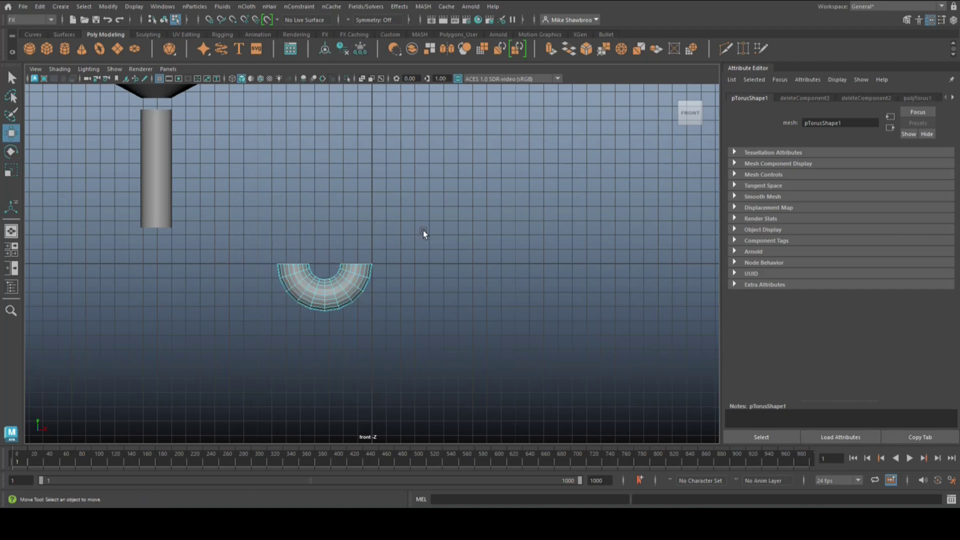
drag(427, 225, 326, 379)
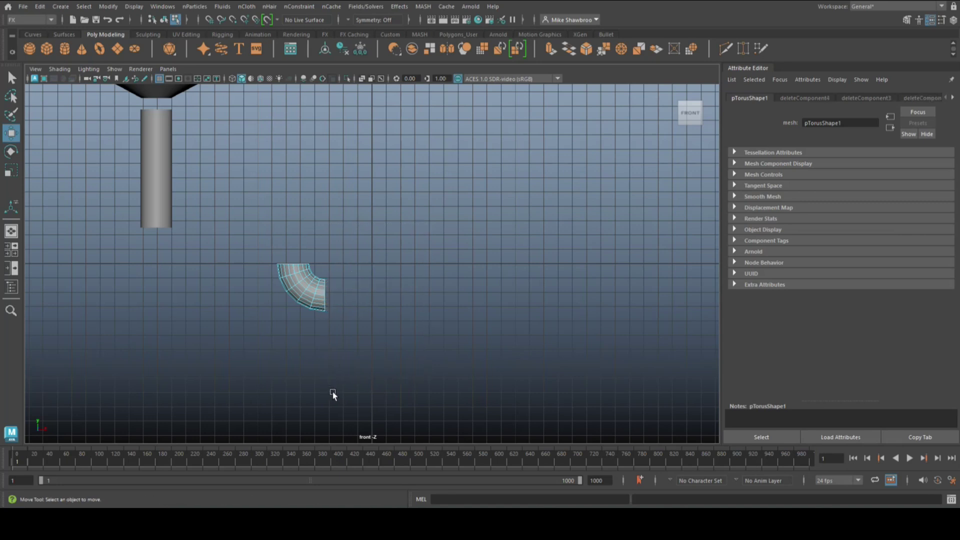
Extrude the elbow's upper open edge loop straight up by about 3 units.
scroll(313, 307, up, 2)
right_drag(274, 271, 267, 163)
click(275, 259)
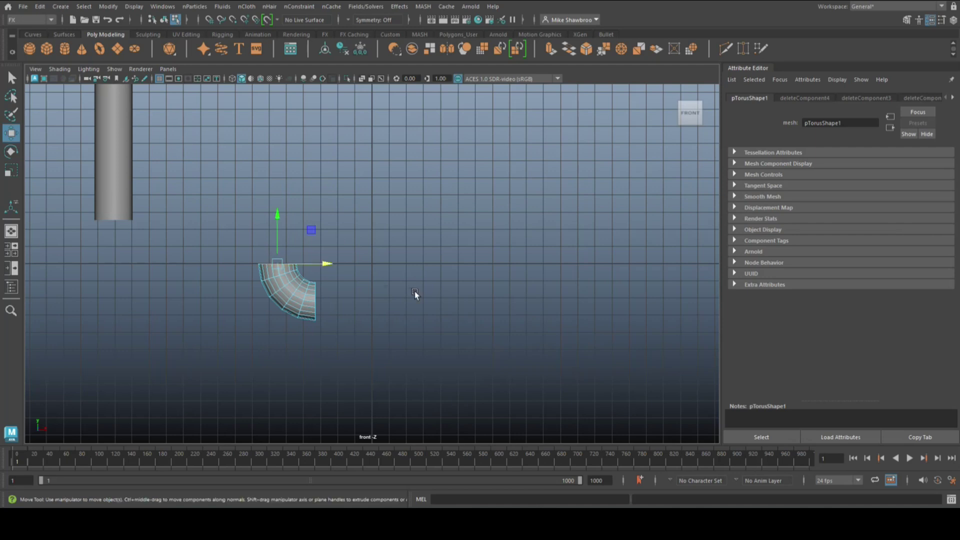
key(ctrl+e)
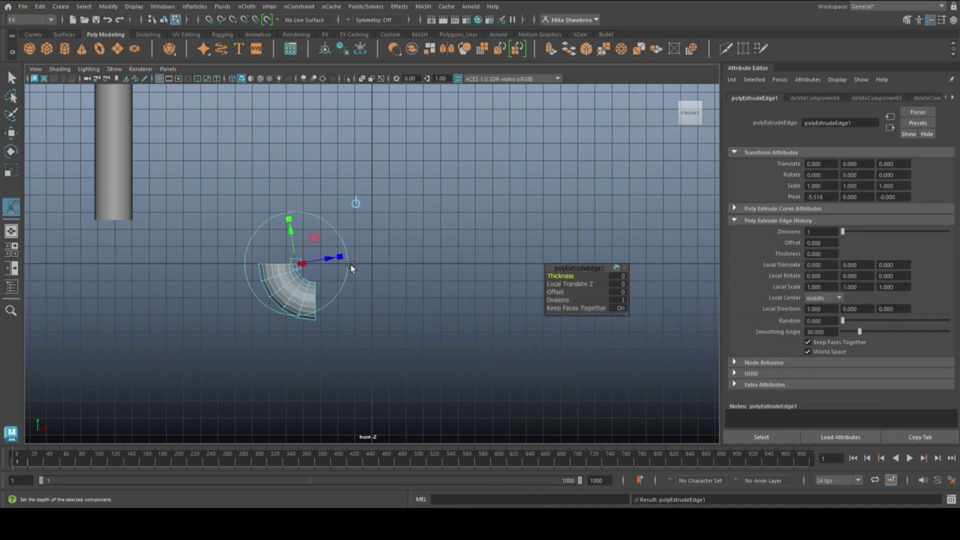
key(w)
drag(277, 215, 284, 163)
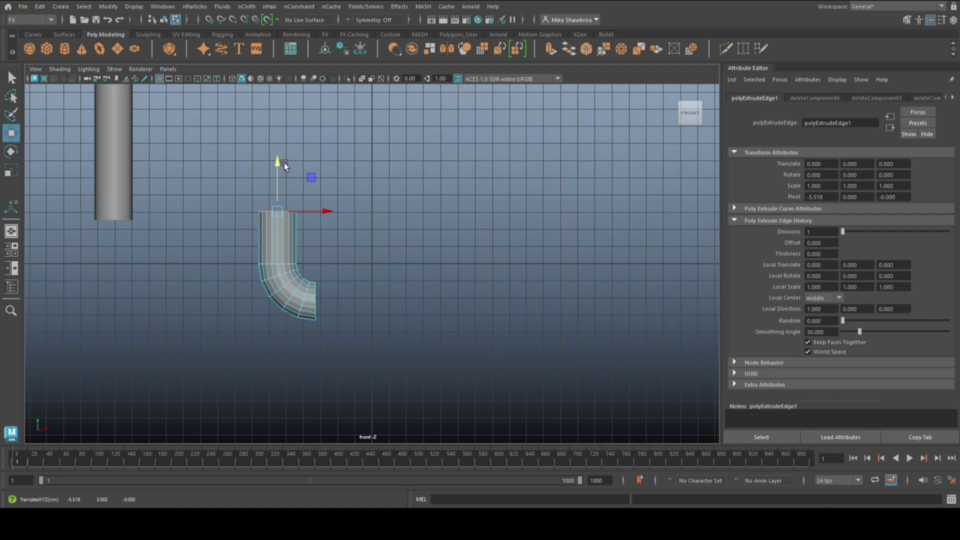
Extrude the elbow's lower open edge loop horizontally along X by about 2.6 units.
click(316, 309)
key(ctrl+e)
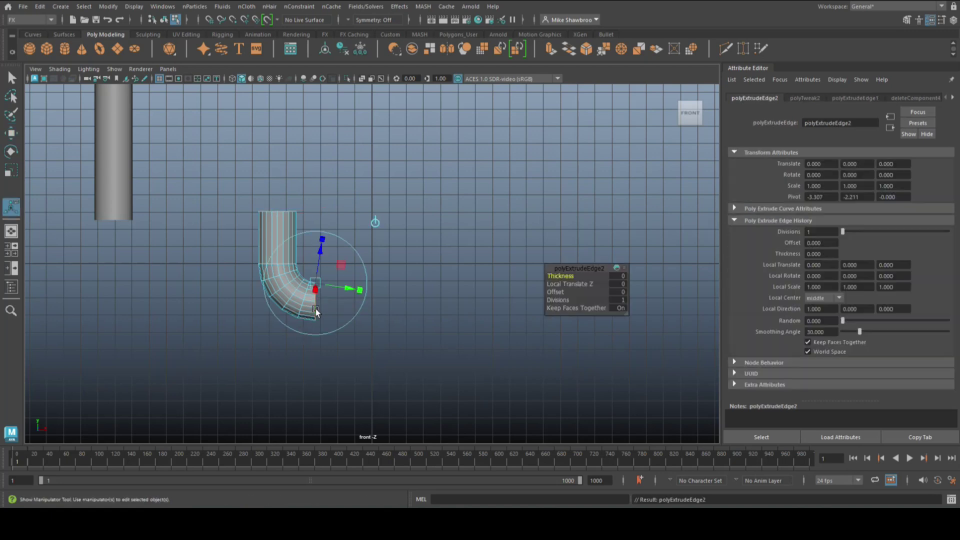
key(w)
drag(363, 299, 401, 310)
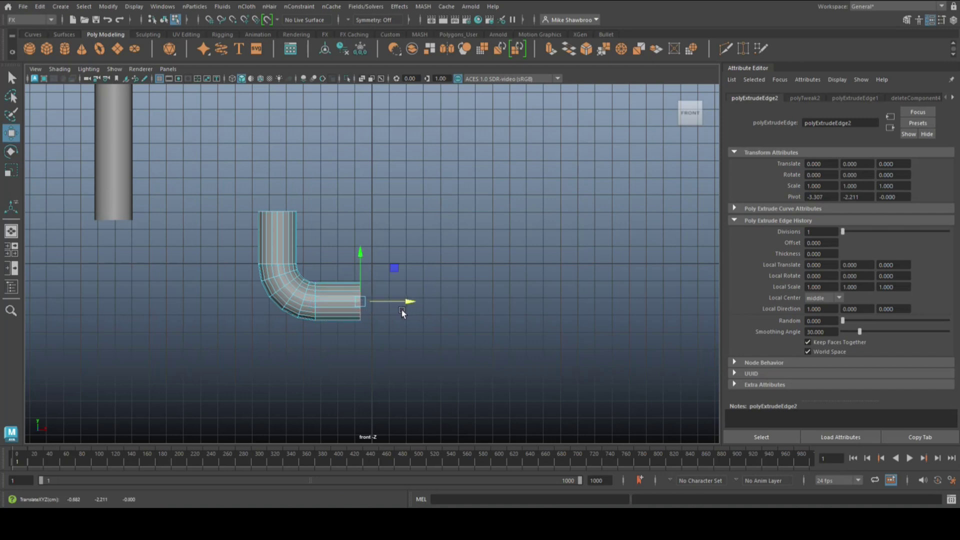
Extrude the whole elbow in object mode with a thickness of 0.1 to give it solid walls.
click(11, 249)
key(space)
scroll(457, 345, up, 3)
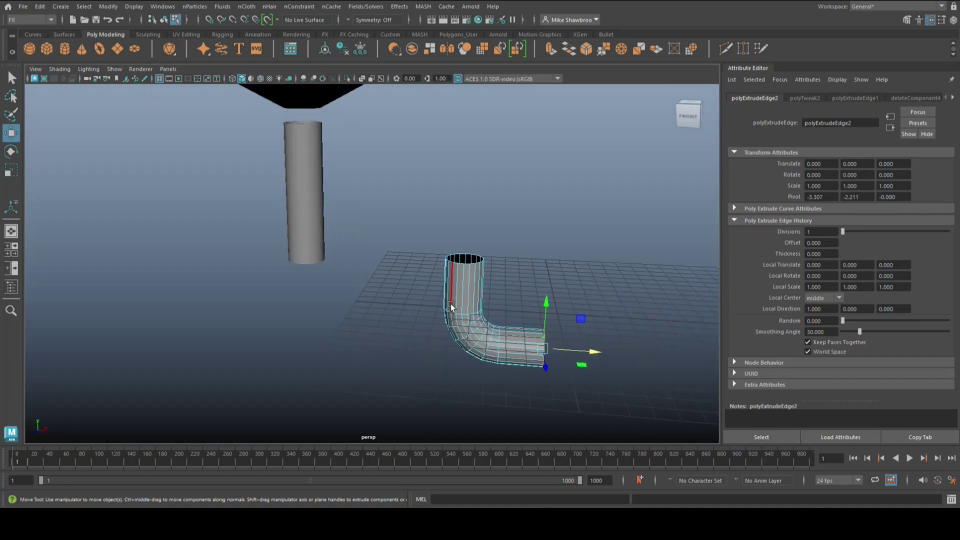
right_drag(448, 189, 548, 215)
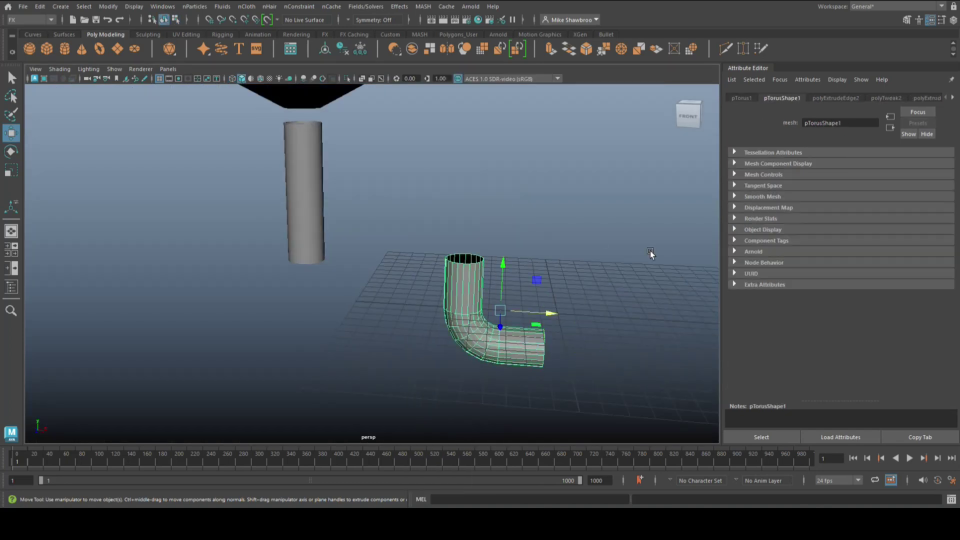
key(ctrl+e)
text(0.)
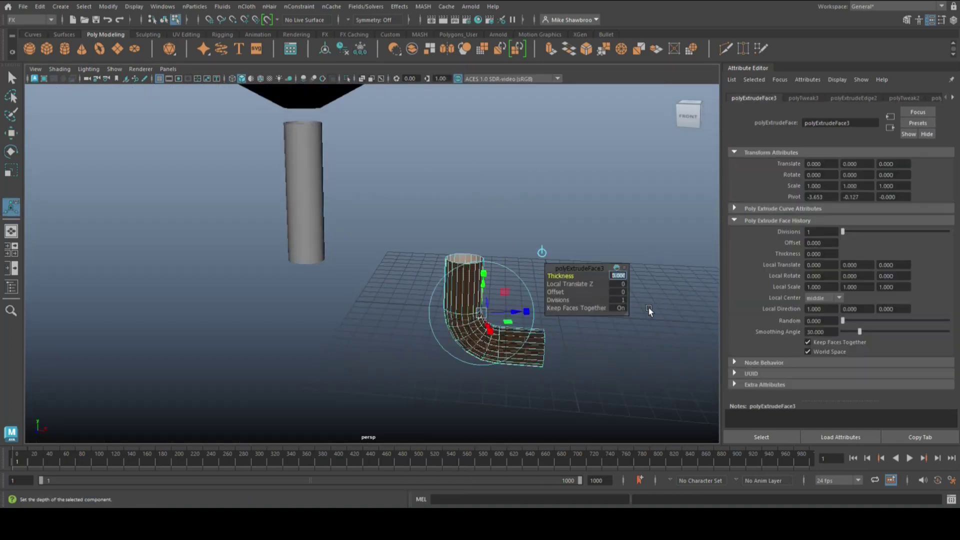
text(1)
key(Return)
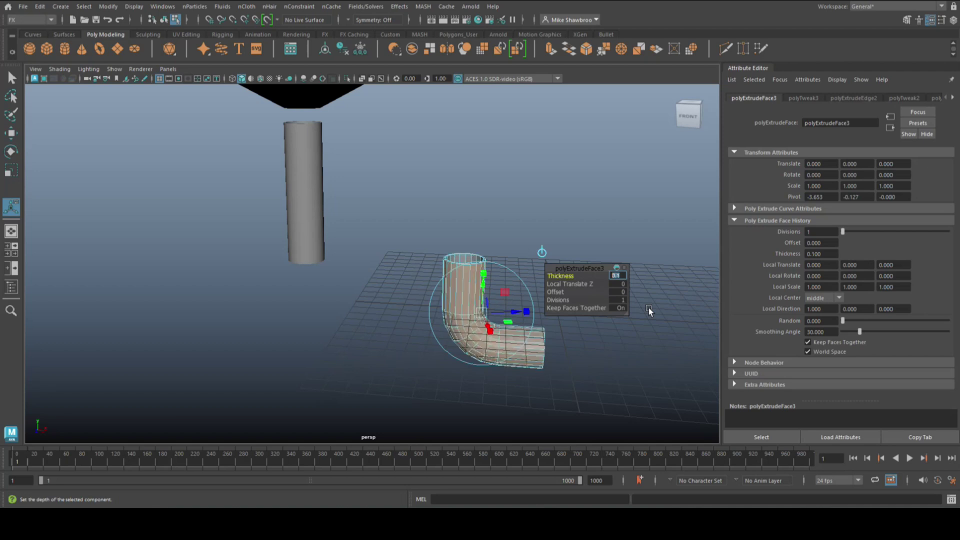
Move the elbow along X to align under the vertical pipe and lower it to leave a small gap.
click(553, 212)
right_drag(457, 272, 472, 261)
key(w)
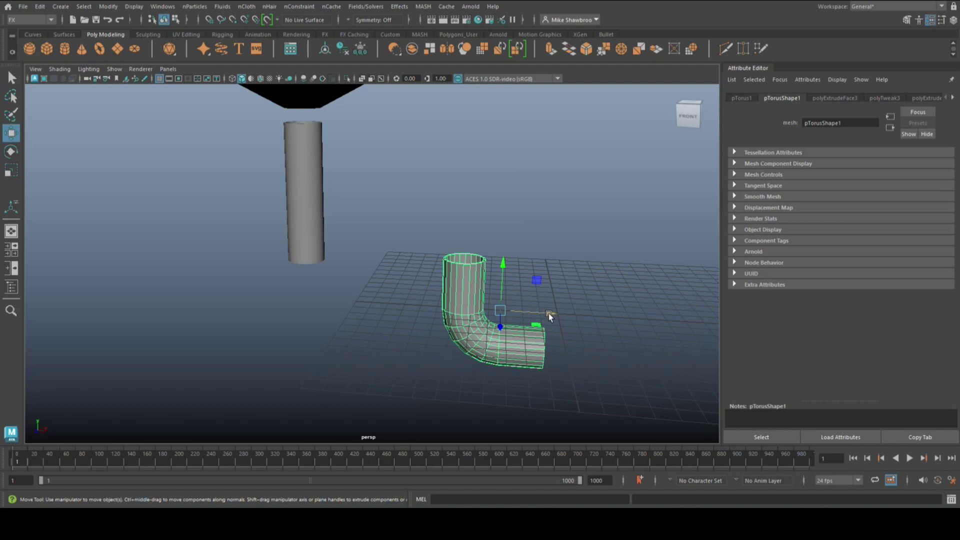
drag(548, 313, 382, 372)
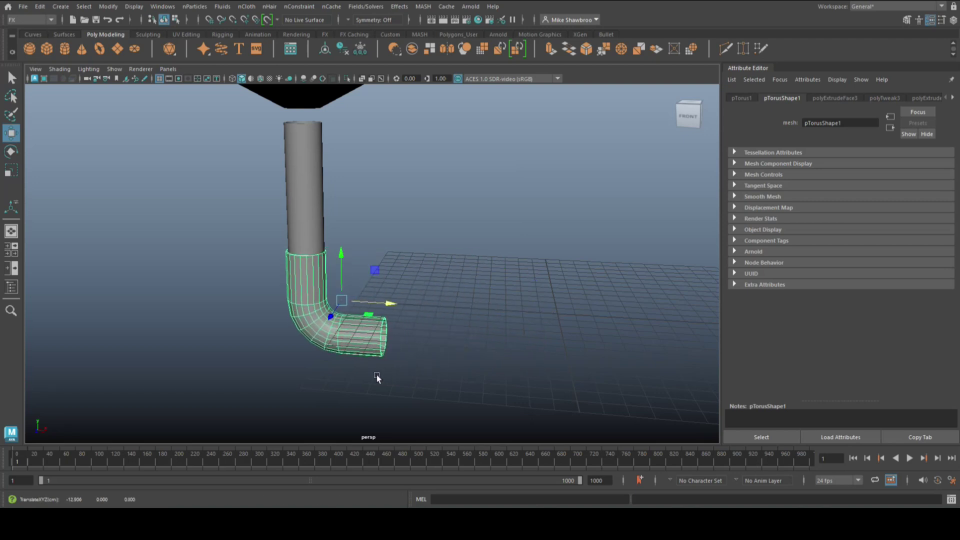
drag(341, 258, 341, 290)
scroll(352, 306, down, 5)
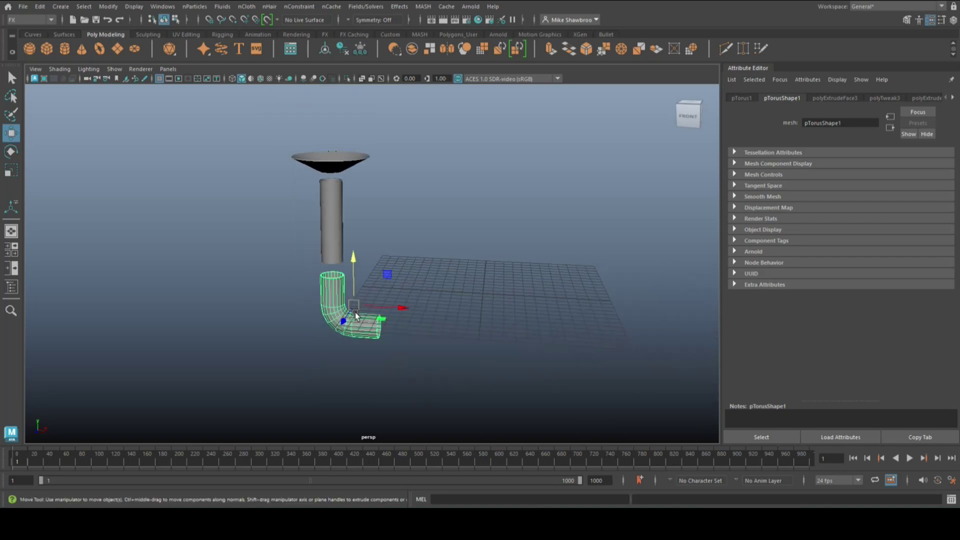
Create a polygon cylinder at the origin and rotate it so that it lies lengthwise along the X axis.
alt+drag(403, 350, 239, 298)
scroll(287, 269, down, 3)
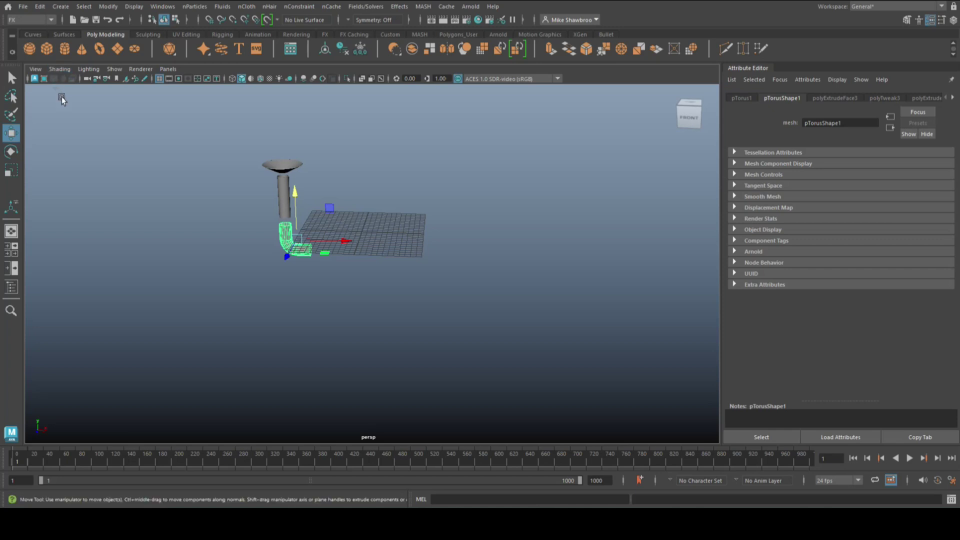
click(65, 52)
scroll(388, 320, up, 3)
key(e)
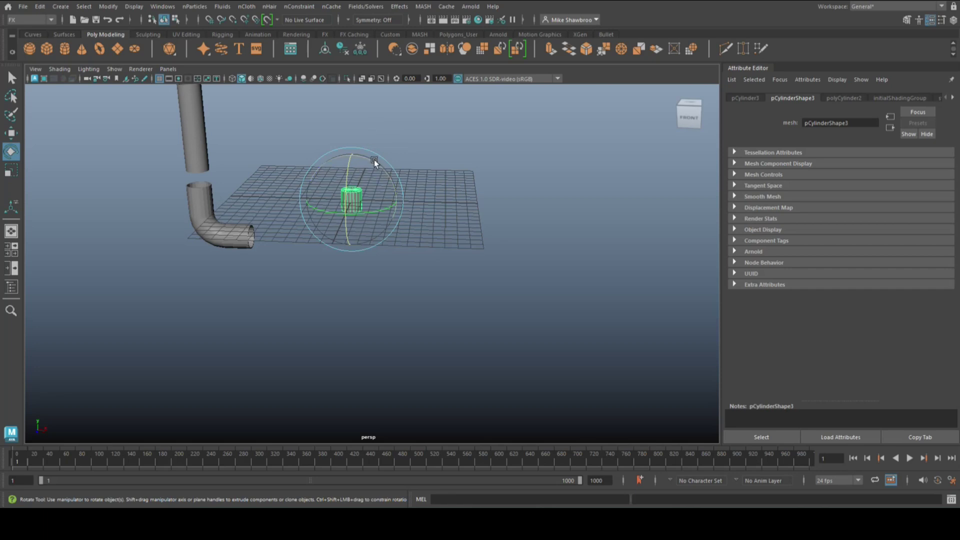
drag(370, 159, 424, 218)
Move the cylinder down and along X in the front view to sit beside the elbow's horizontal opening.
alt+drag(428, 299, 361, 335)
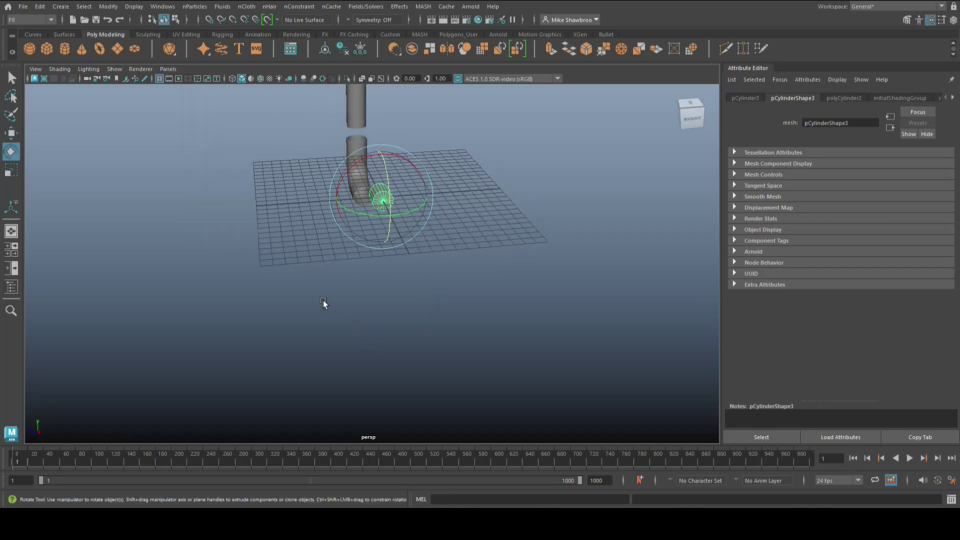
key(w)
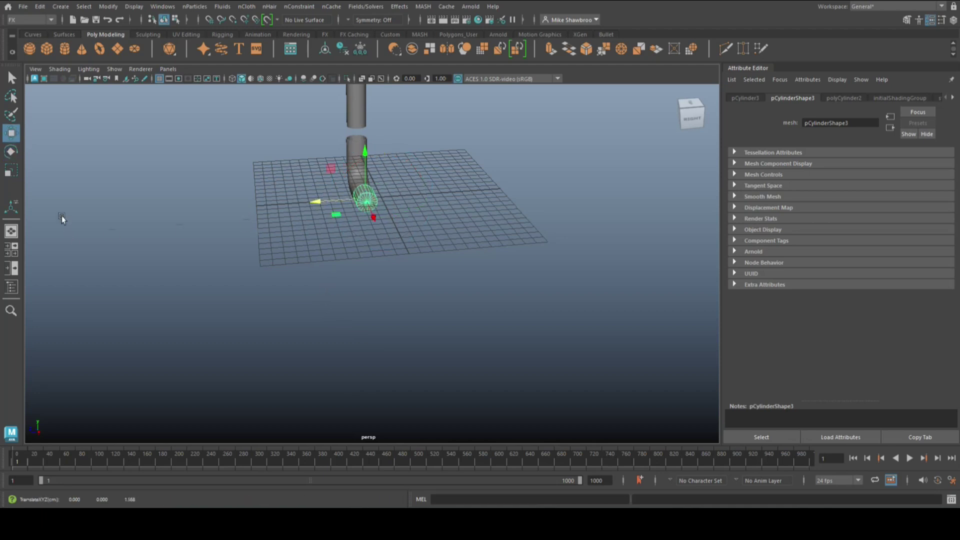
click(11, 249)
key(space)
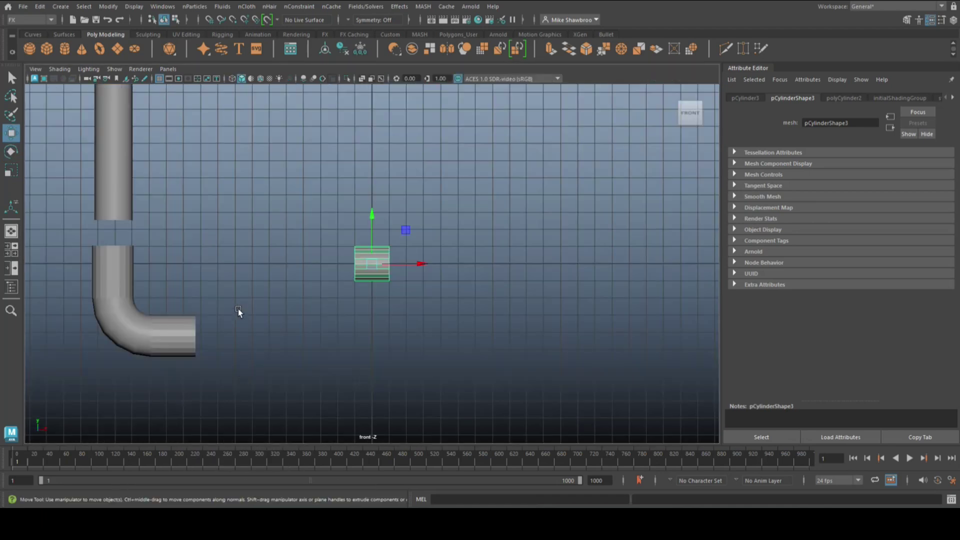
drag(371, 214, 372, 288)
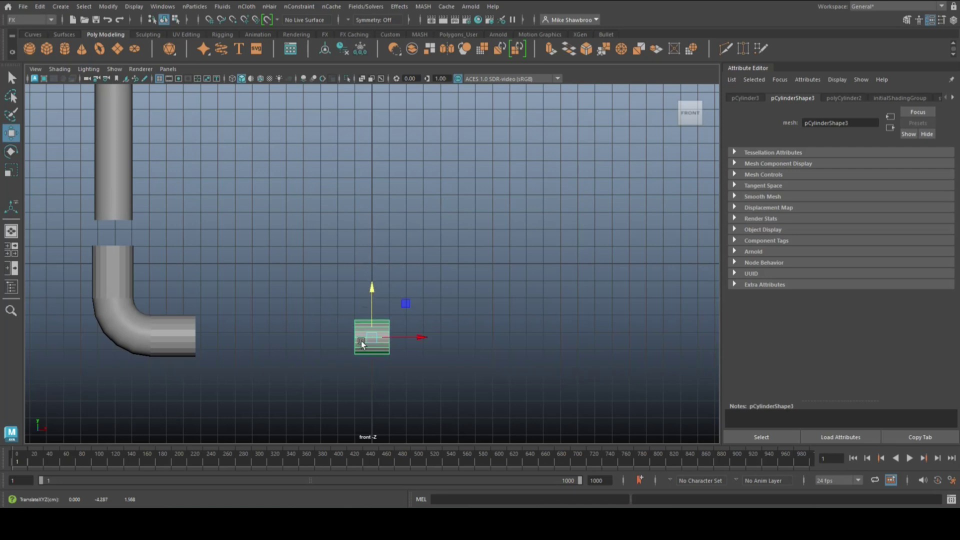
drag(417, 336, 228, 337)
Scale the cylinder uniformly to the elbow's diameter and raise it slightly to Y about -4.17.
key(r)
key(w)
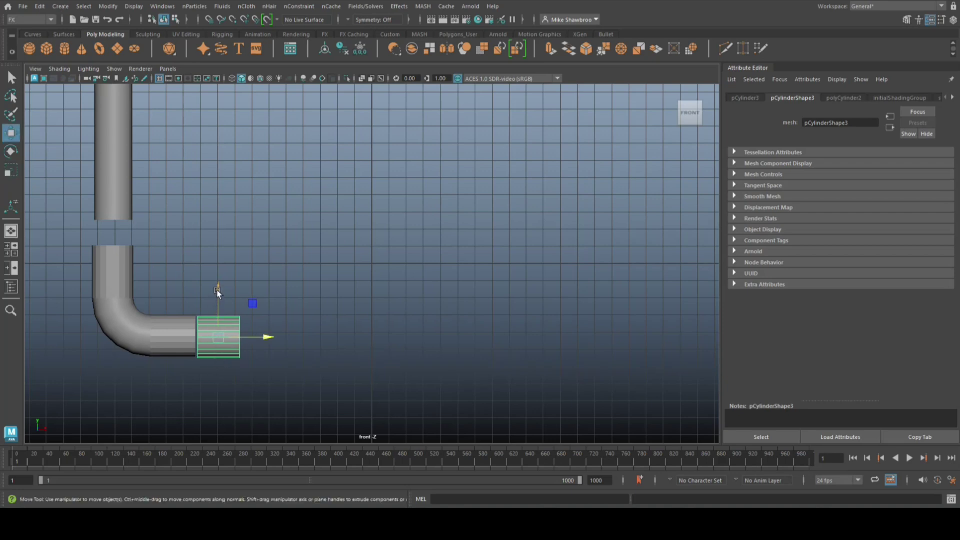
drag(217, 290, 217, 287)
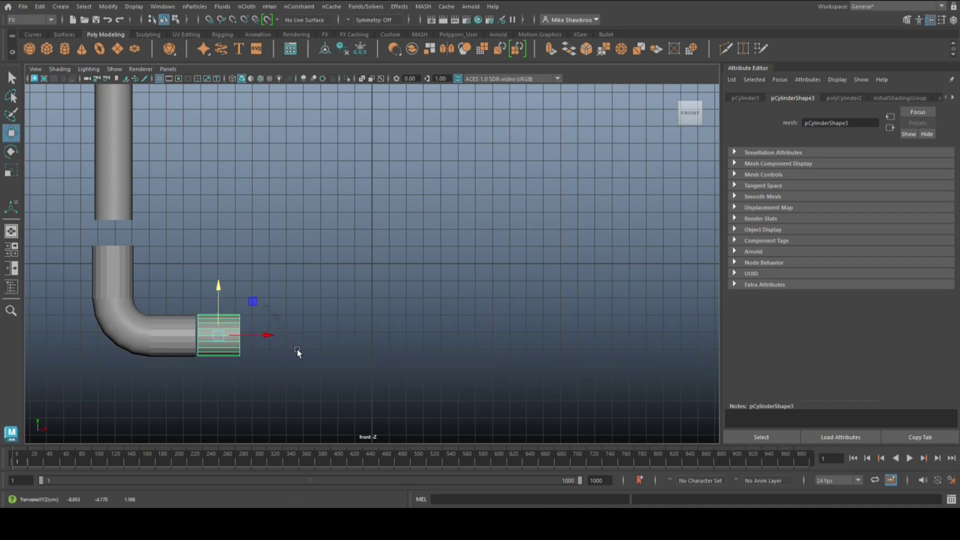
Move the cylinder along Z with grid snapping in the top view to Z 0, in line with the elbow.
key(space)
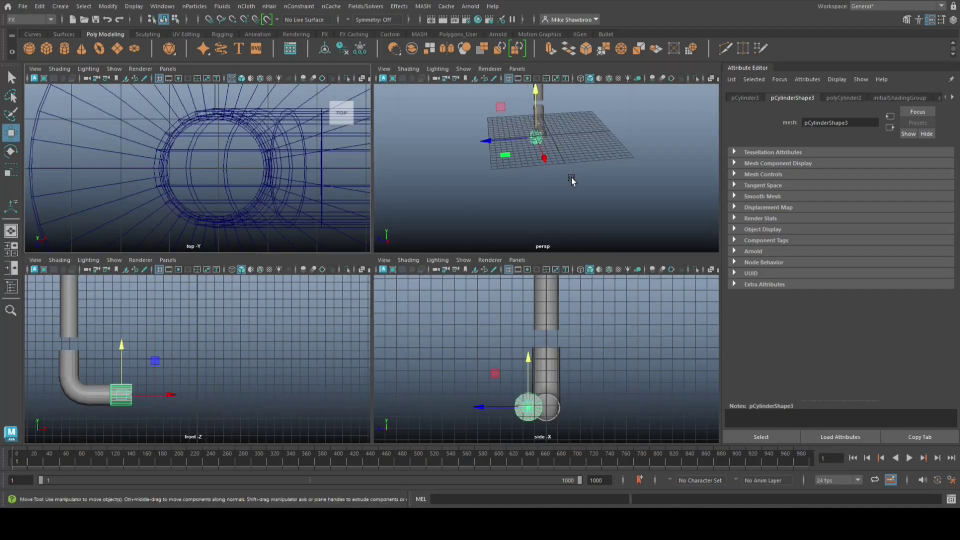
key(space)
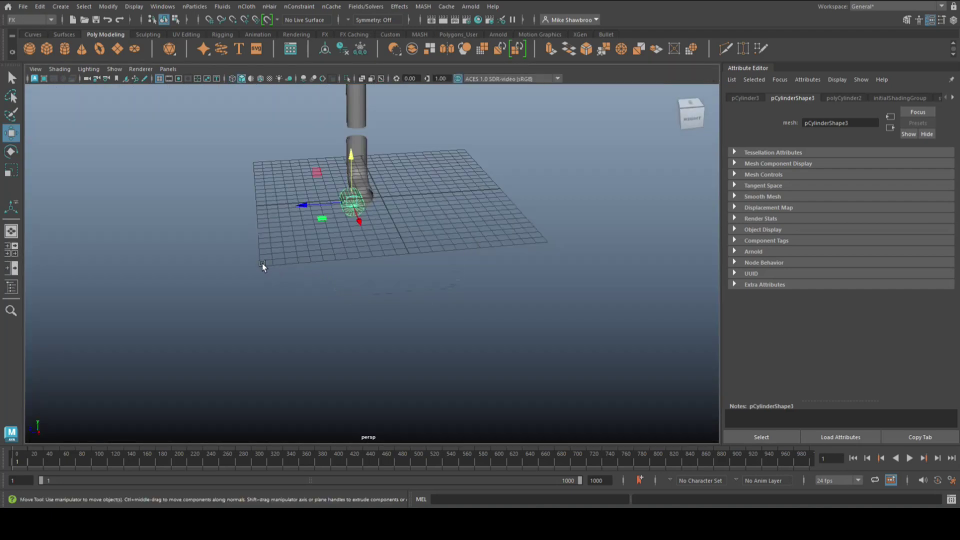
key(f)
scroll(218, 272, down, 3)
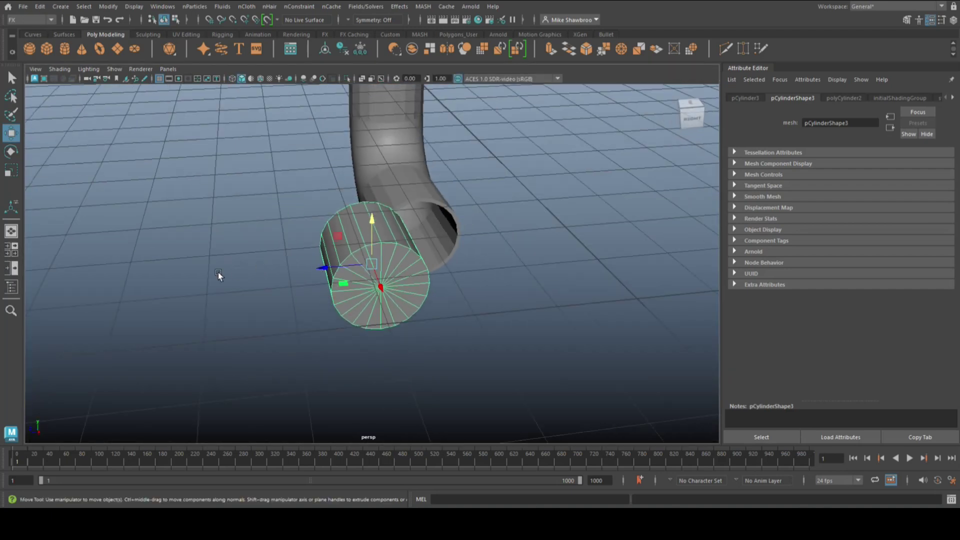
click(15, 254)
key(space)
key(f)
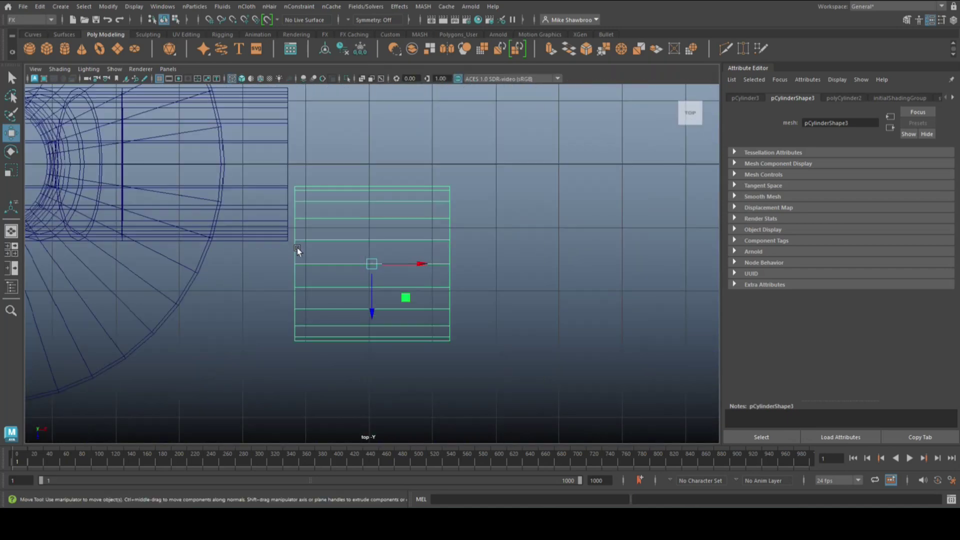
scroll(236, 202, down, 3)
scroll(380, 314, down, 1)
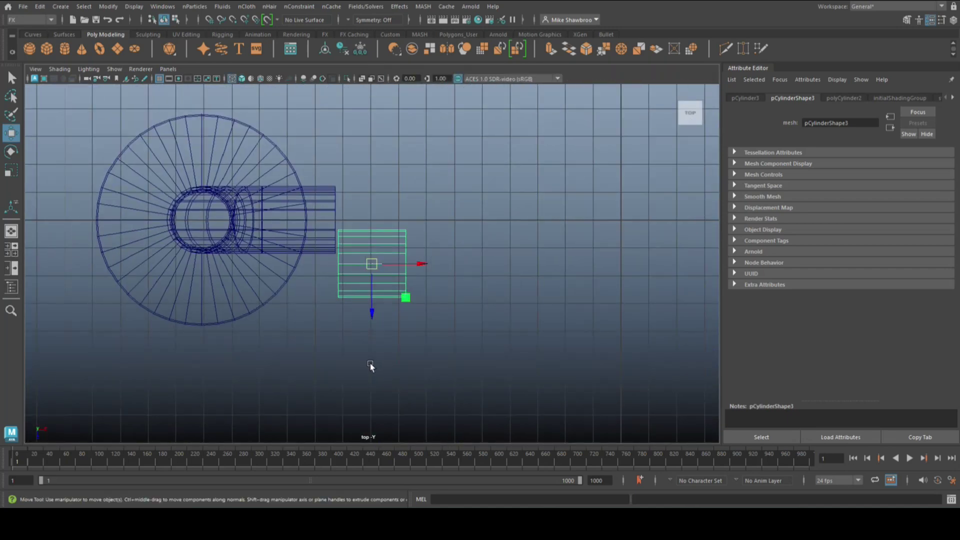
key(x)
drag(370, 314, 367, 210)
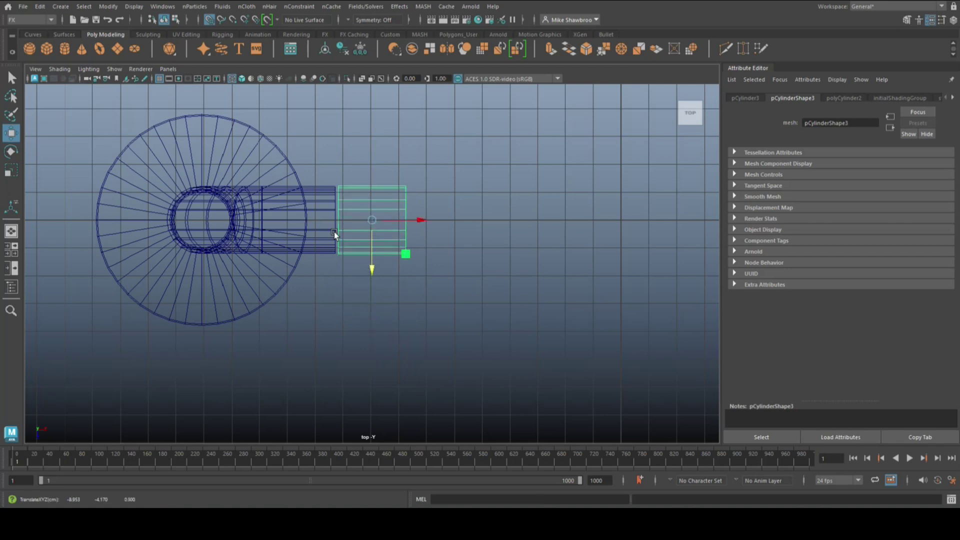
Move the cylinder along X to leave a small gap between it and the elbow's horizontal opening.
click(10, 256)
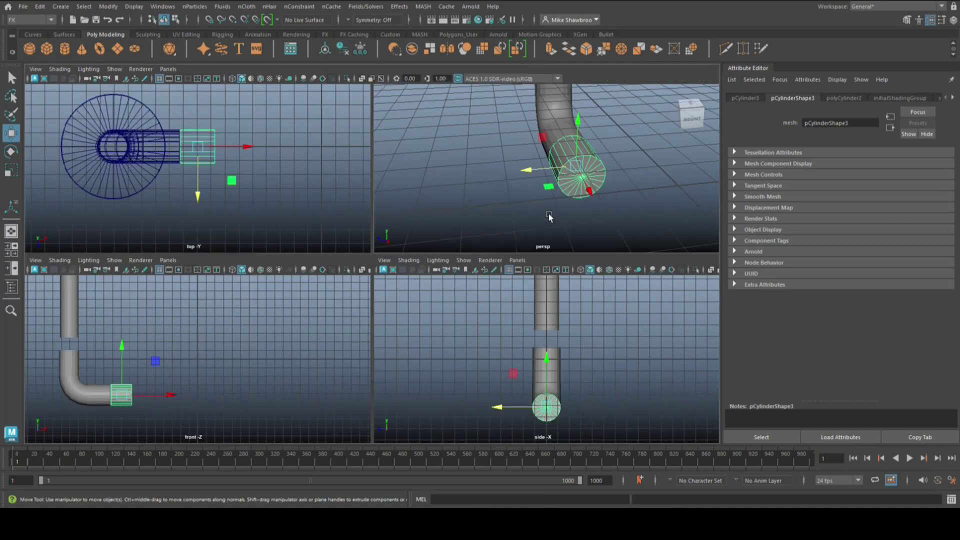
key(space)
alt+drag(454, 268, 557, 277)
drag(426, 260, 457, 268)
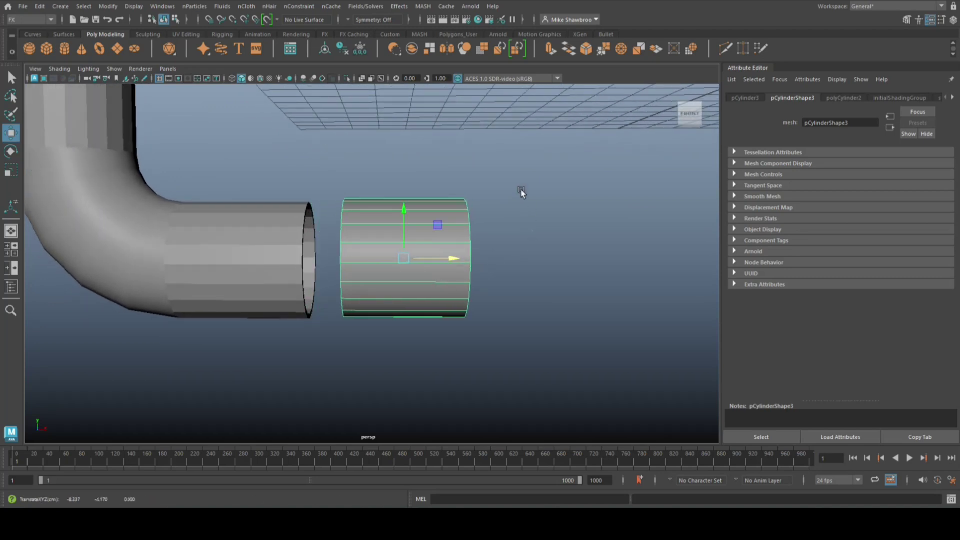
Delete the upper half of the cylinder's faces in the front view to leave a half-pipe trough.
right_drag(521, 190, 524, 219)
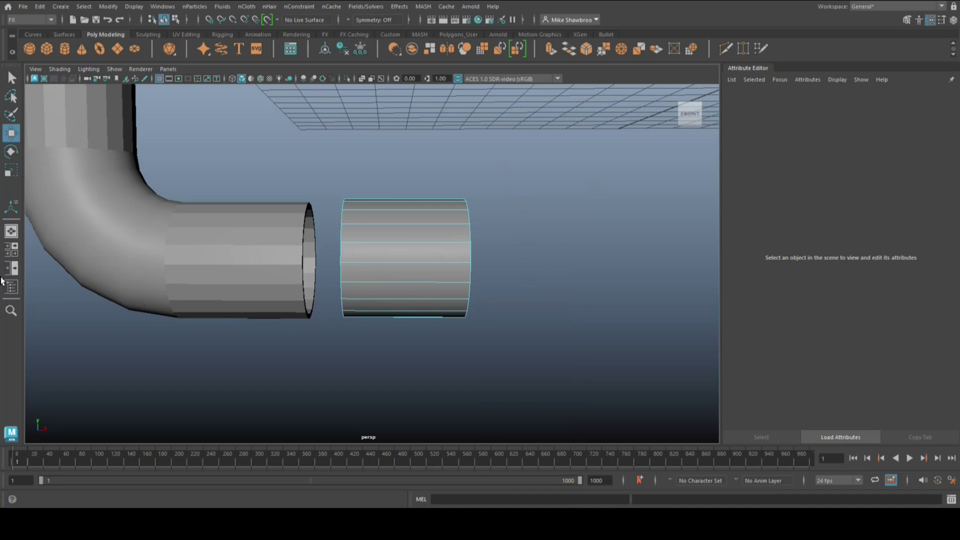
key(space)
key(space)
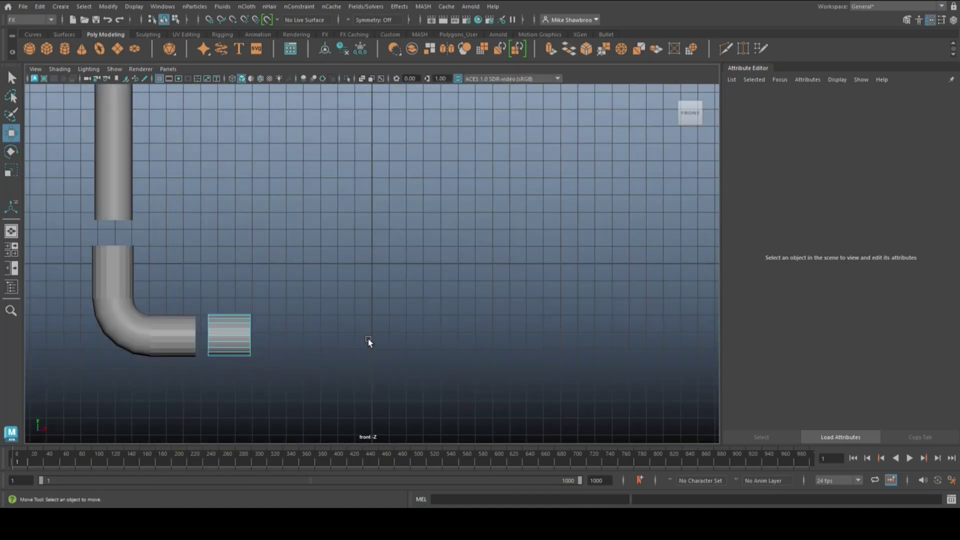
scroll(350, 334, up, 3)
alt+middle_drag(262, 331, 437, 268)
scroll(440, 272, up, 3)
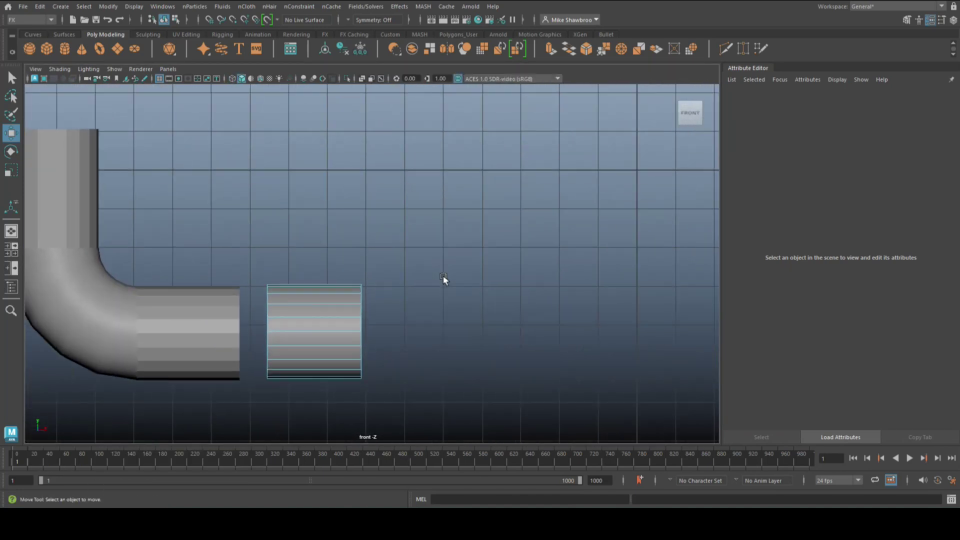
drag(405, 247, 259, 329)
key(Delete)
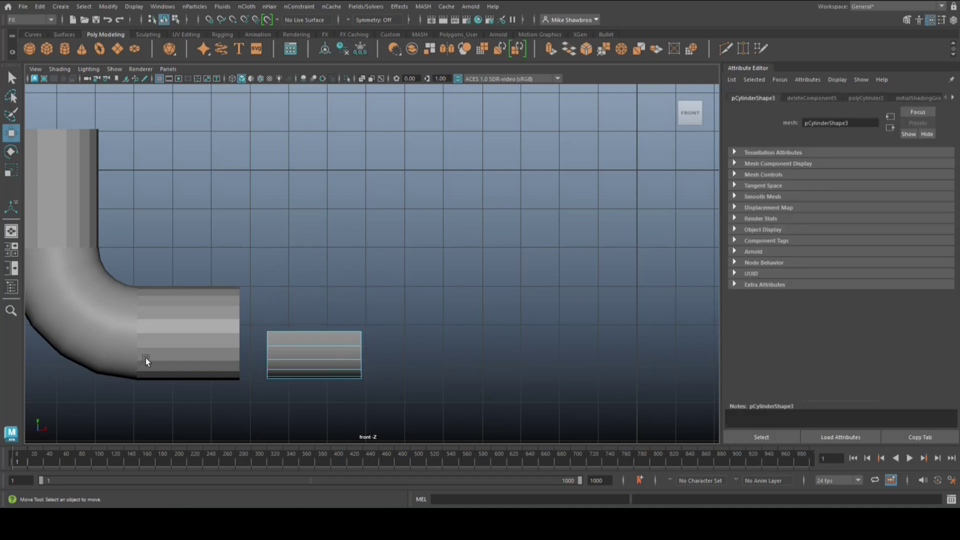
Delete the remaining cap faces at both ends of the half-pipe so that it is open at each end.
click(7, 253)
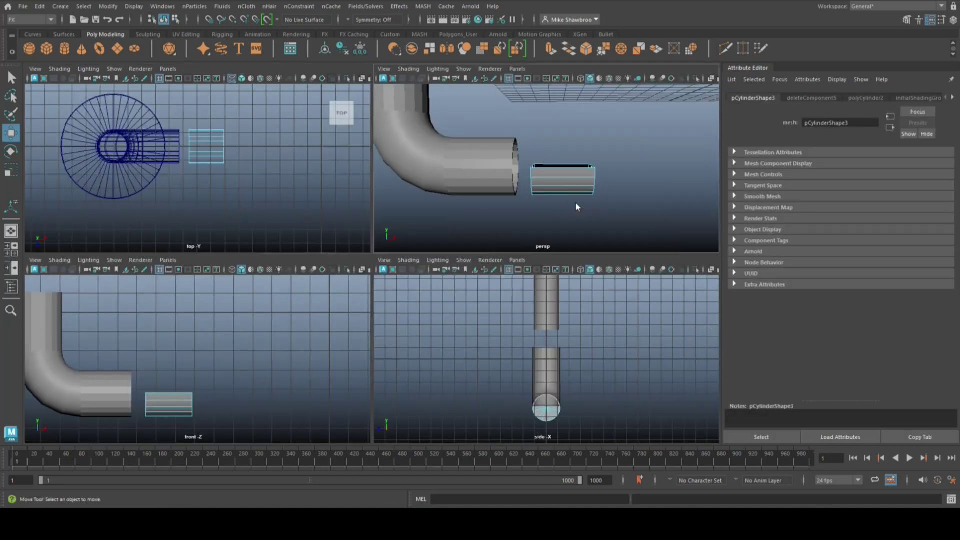
key(space)
alt+drag(496, 280, 407, 321)
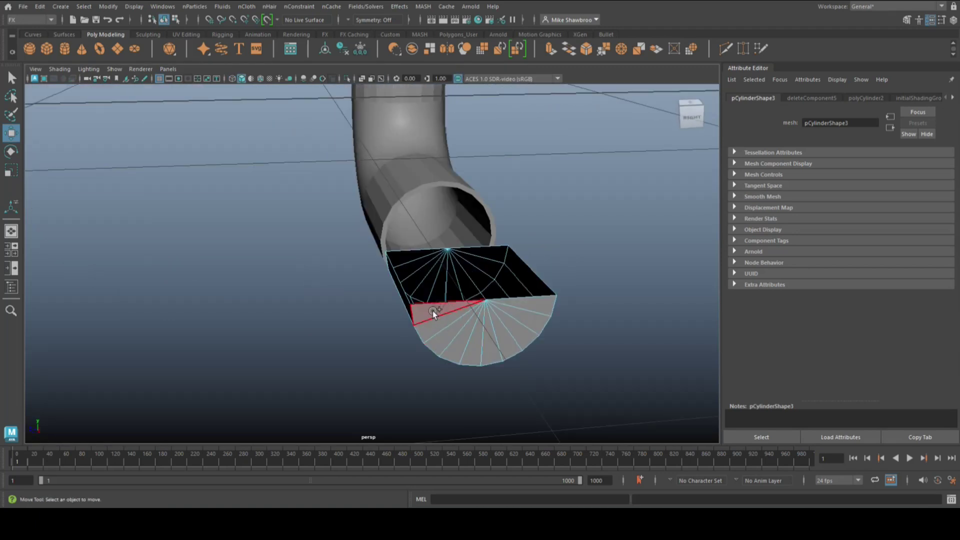
mouse_move(433, 314)
mouse_down()
mouse_move(521, 334)
mouse_move(536, 303)
mouse_up()
shift+drag(500, 258, 418, 263)
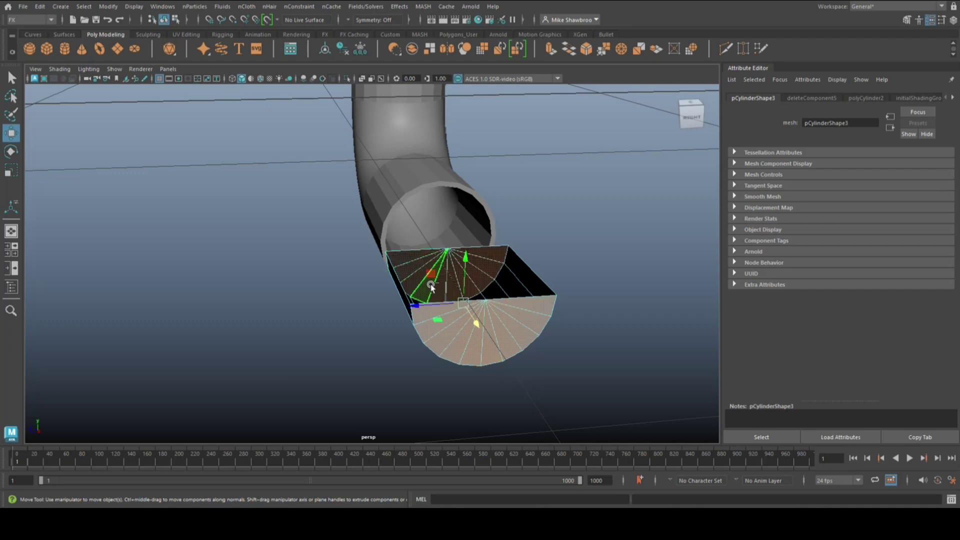
key(Delete)
scroll(423, 299, down, 3)
alt+drag(422, 300, 508, 333)
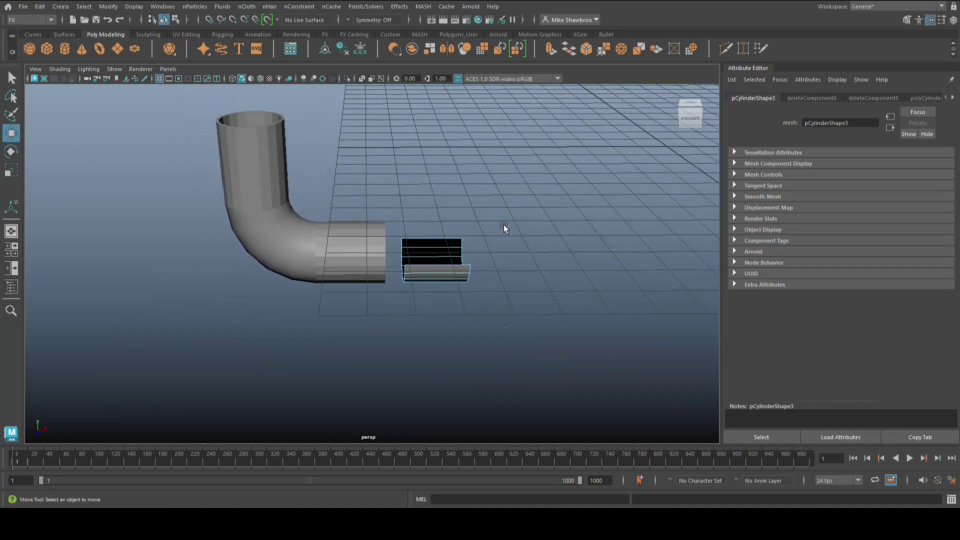
Shorten the half-pipe by moving the vertices at its outer end along X toward the elbow.
right_drag(503, 225, 454, 190)
drag(500, 174, 439, 361)
drag(511, 284, 476, 283)
alt+right_drag(477, 284, 481, 318)
alt+drag(480, 318, 426, 326)
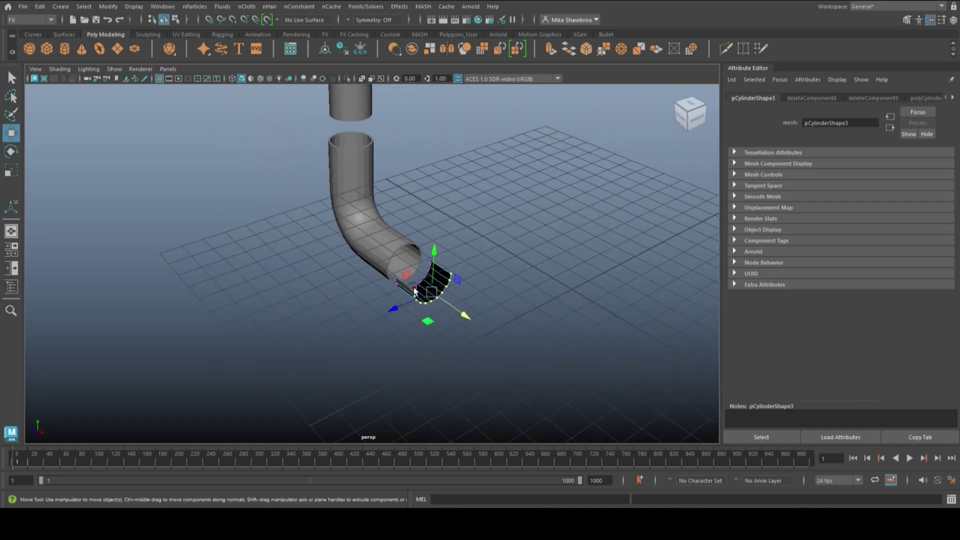
Duplicate the half-pipe and move the copy away from the elbow along X and down along Y.
right_drag(412, 189, 465, 175)
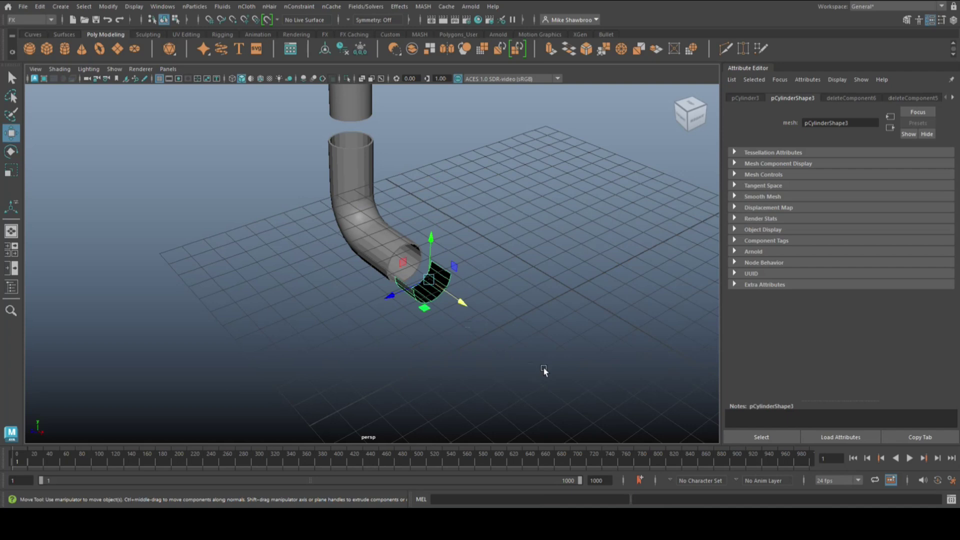
key(ctrl+d)
drag(463, 304, 520, 300)
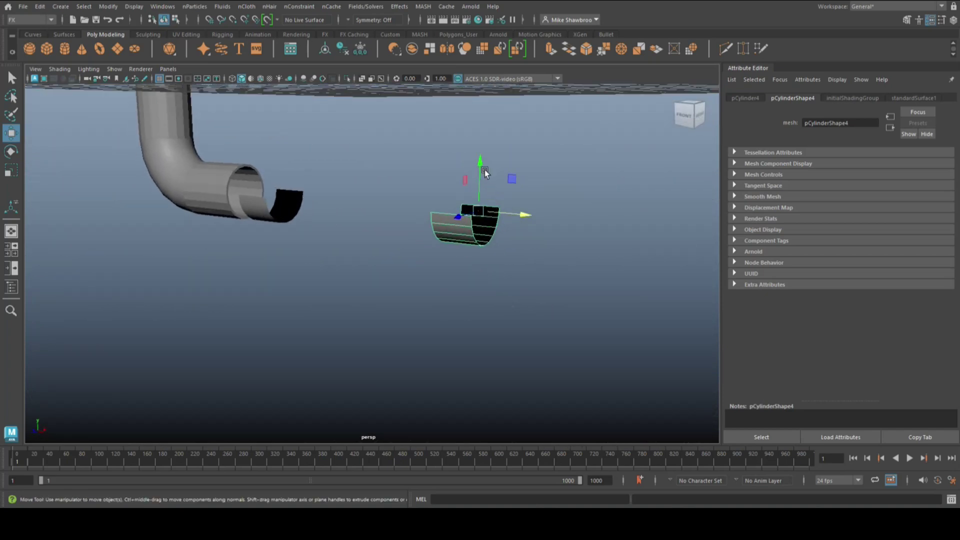
drag(482, 163, 487, 227)
Rotate the half-pipe copy about its Y axis to set it at an angle to the original.
key(e)
drag(490, 276, 535, 332)
scroll(505, 277, down, 3)
scroll(509, 324, up, 5)
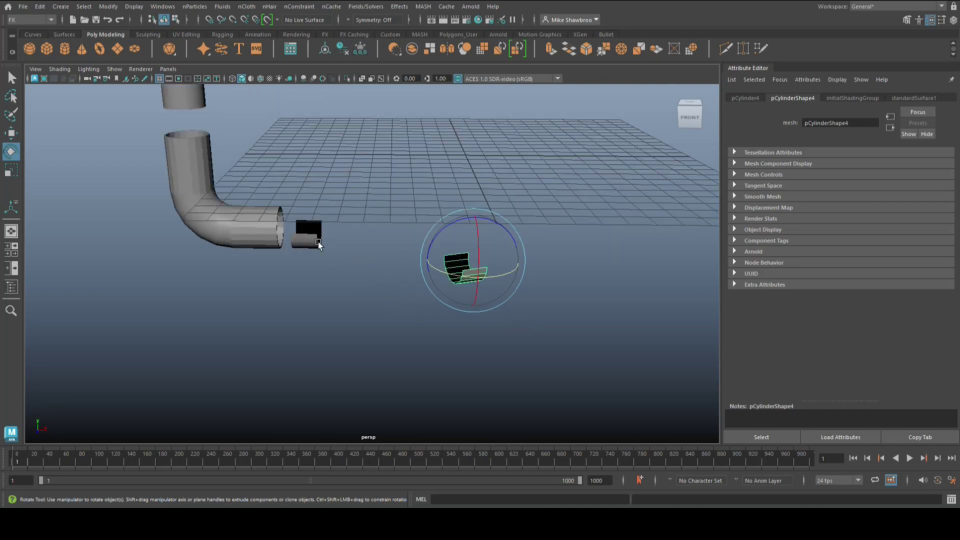
Combine the two half-pipes into a single mesh, using the Modeling menu set.
scroll(315, 241, up, 1)
click(315, 242)
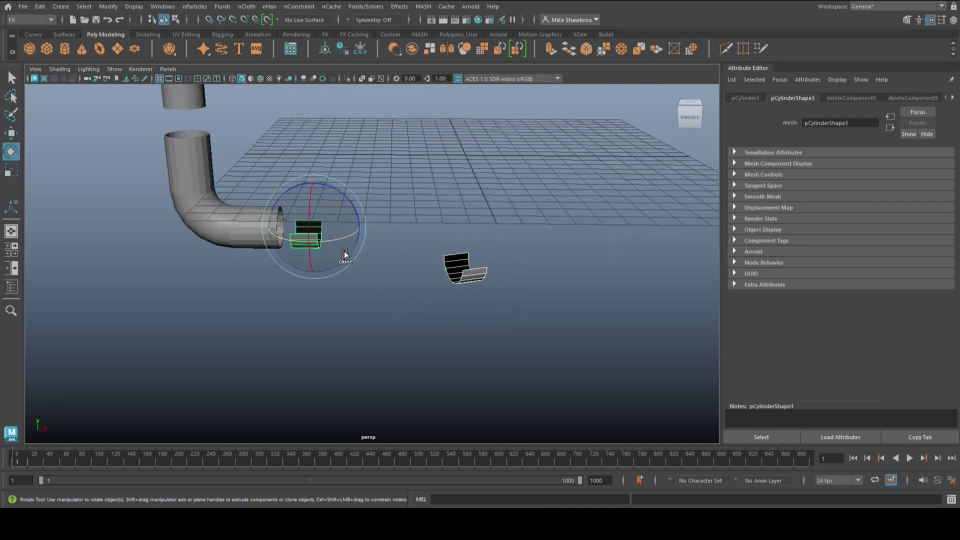
click(49, 20)
click(21, 31)
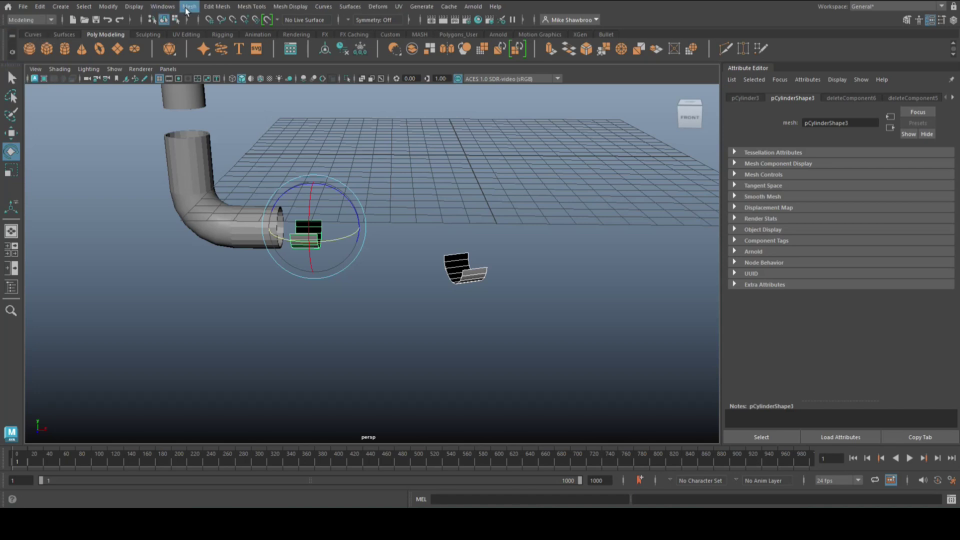
click(188, 7)
click(233, 45)
key(w)
key(f)
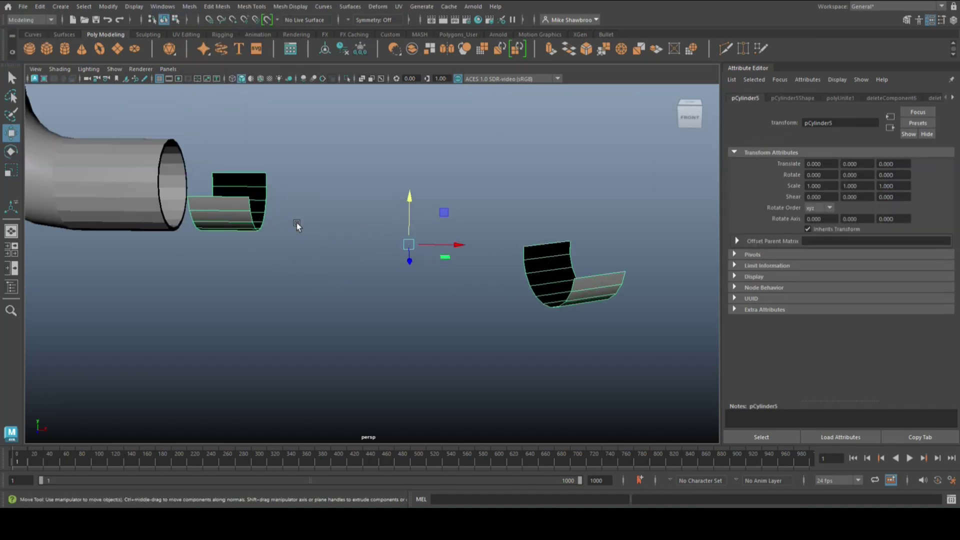
Bridge the facing open border edges of the two half-pipes with a Smooth path + curve bridge and 20 divisions.
right_click(269, 190)
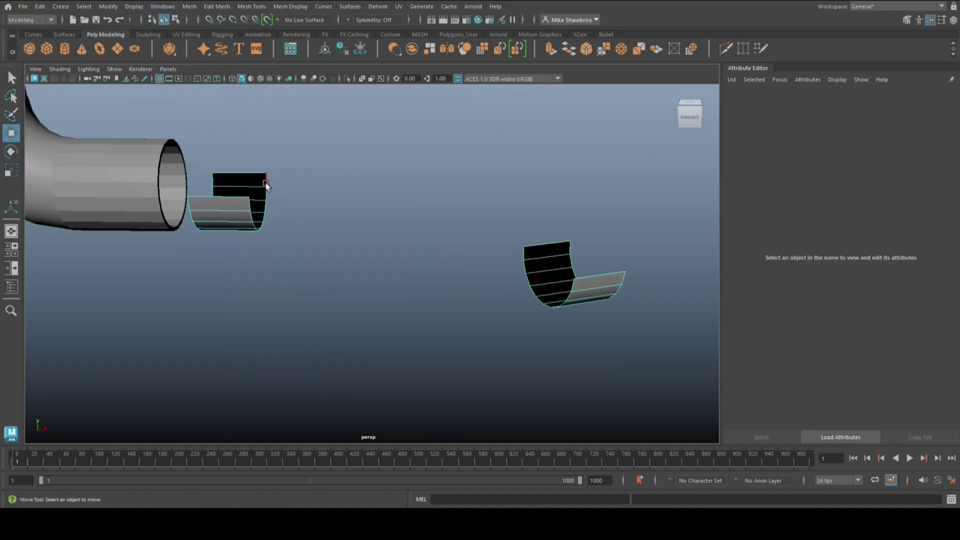
click(266, 181)
click(255, 211)
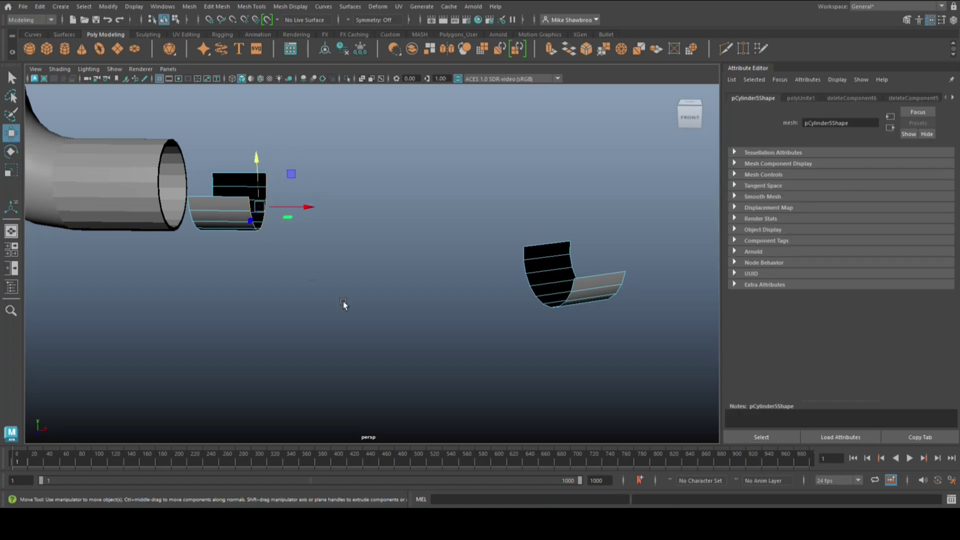
shift+click(522, 249)
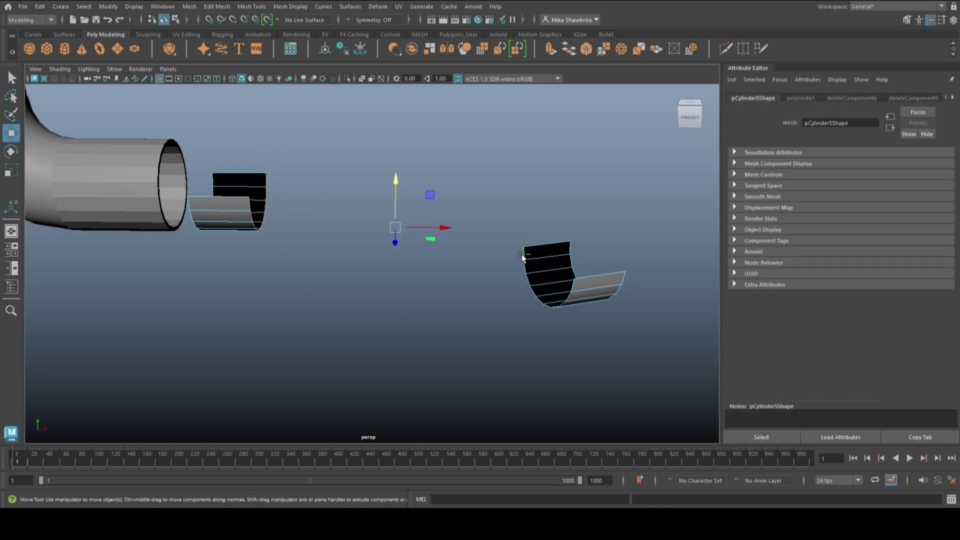
shift+click(574, 283)
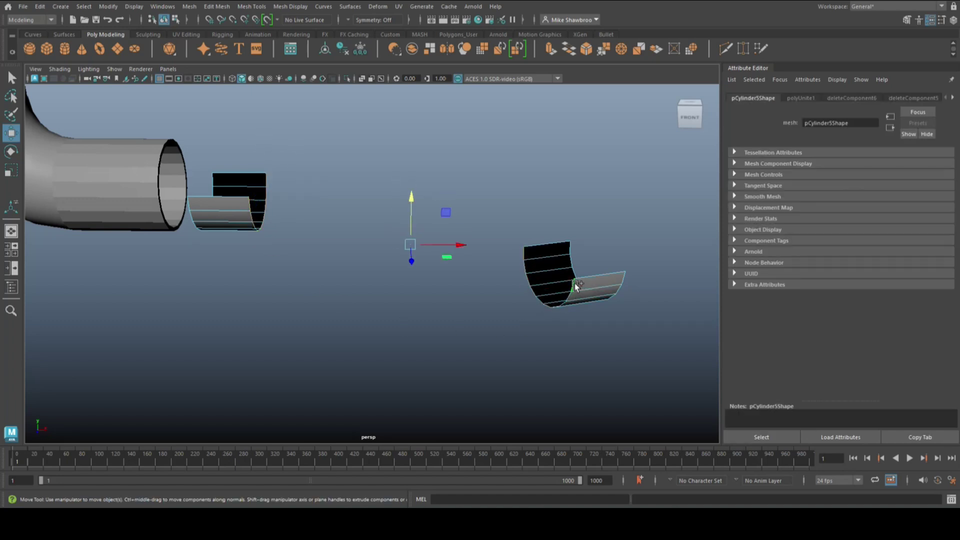
click(219, 7)
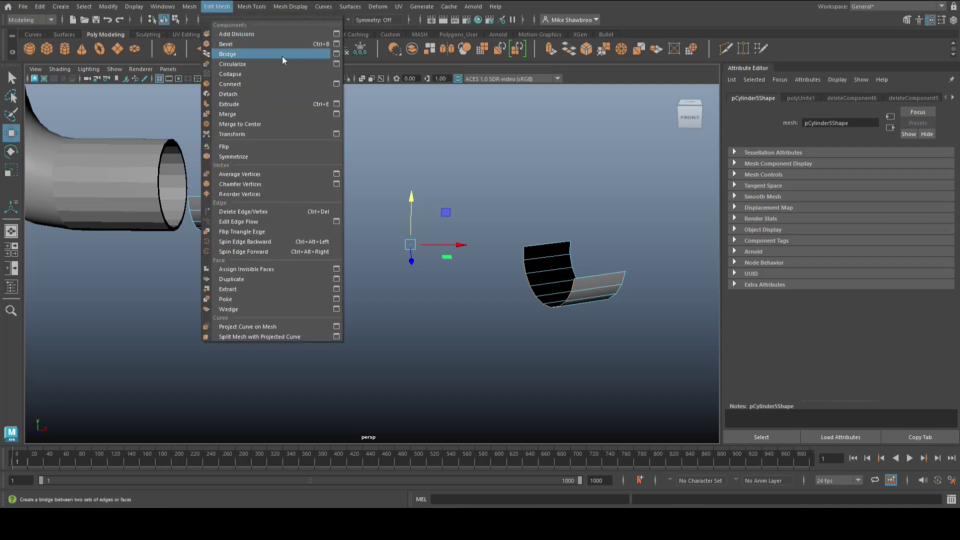
click(337, 55)
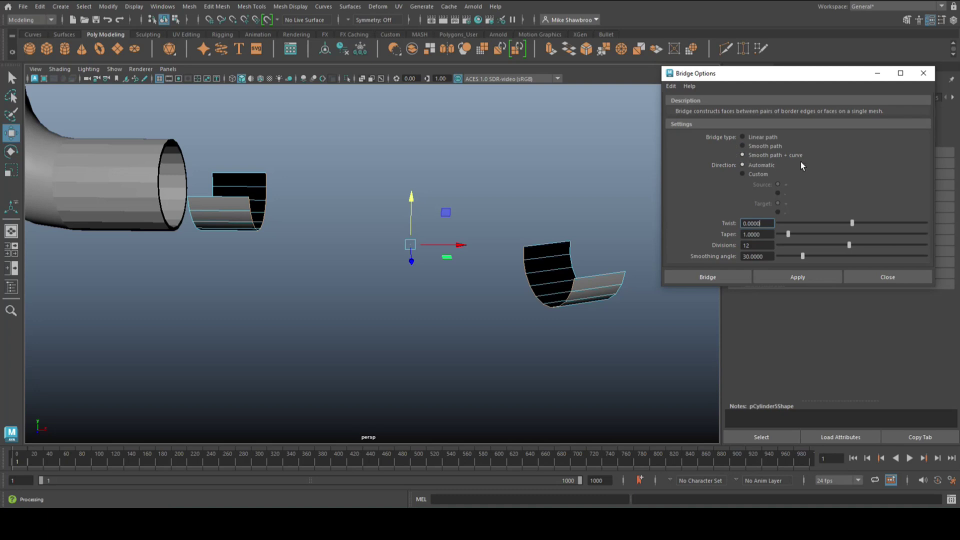
double_click(765, 245)
text(20)
click(720, 278)
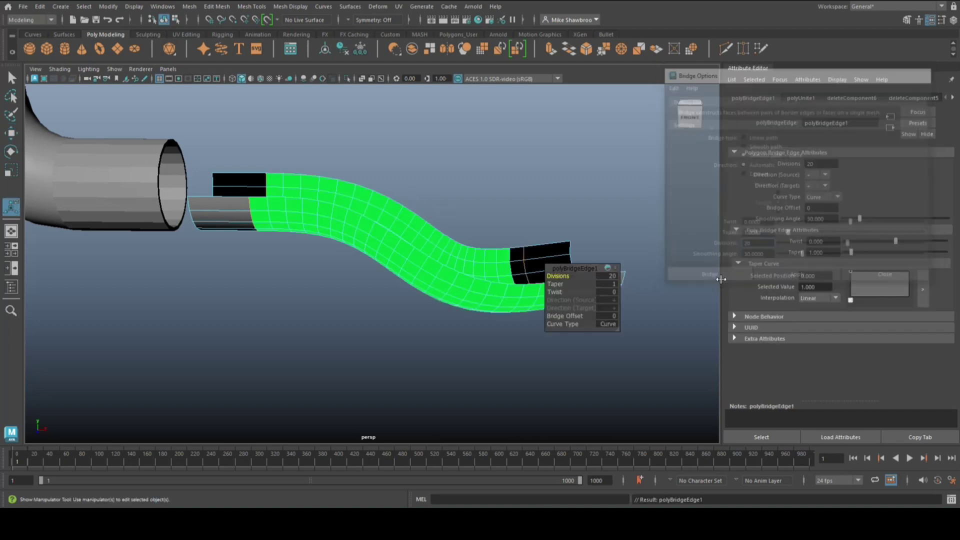
Assign the existing lambert1 material to the bridged, curved trough.
click(387, 359)
alt+drag(387, 359, 335, 281)
right_drag(333, 225, 383, 208)
right_drag(302, 221, 377, 475)
click(412, 376)
alt+drag(430, 369, 416, 297)
click(380, 235)
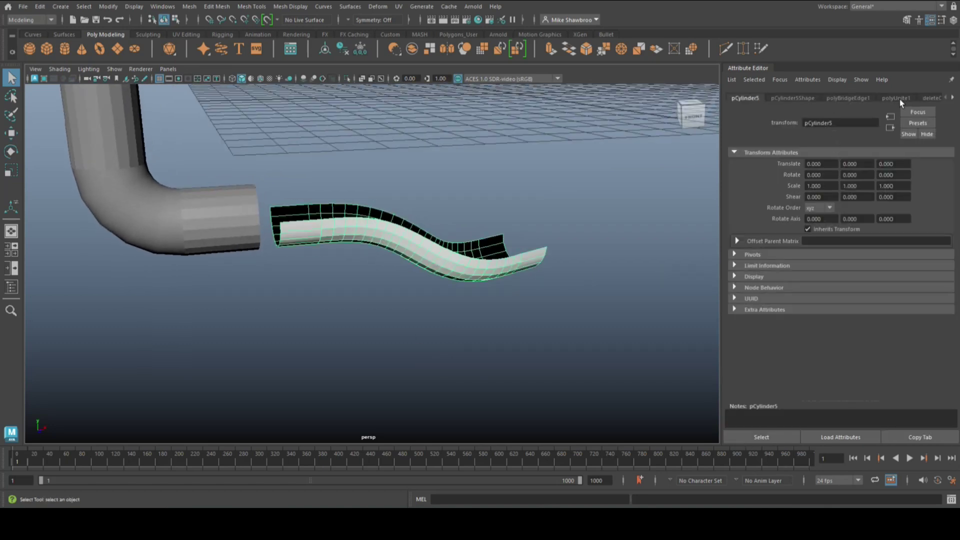
Darken the lambert1 material's Color to a medium grey.
click(953, 98)
click(953, 98)
click(924, 98)
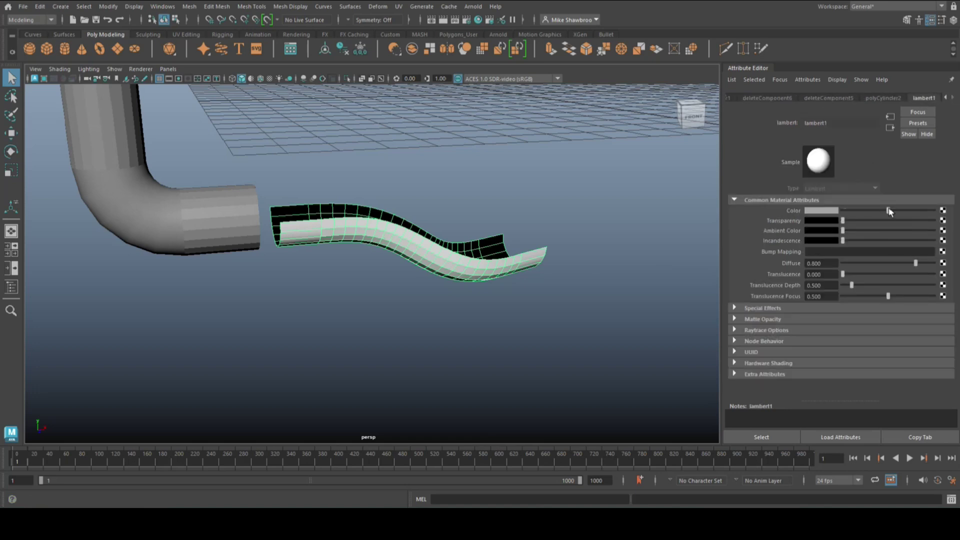
drag(889, 210, 861, 209)
click(472, 310)
alt+drag(472, 310, 451, 335)
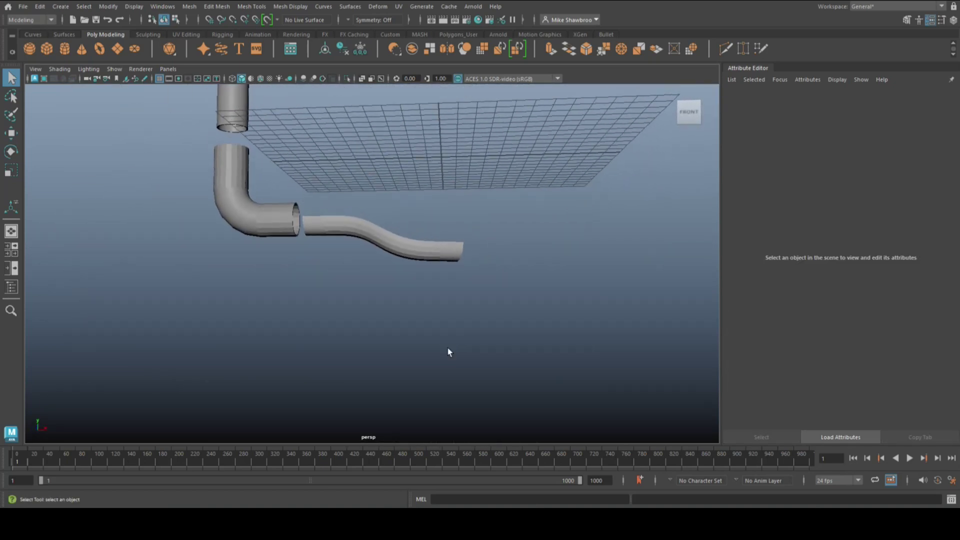
Duplicate the curved trough and lower the copy beneath the original.
alt+drag(449, 347, 413, 357)
alt+right_drag(414, 357, 407, 346)
alt+middle_drag(406, 346, 414, 305)
alt+right_drag(414, 305, 422, 300)
alt+middle_drag(422, 300, 319, 360)
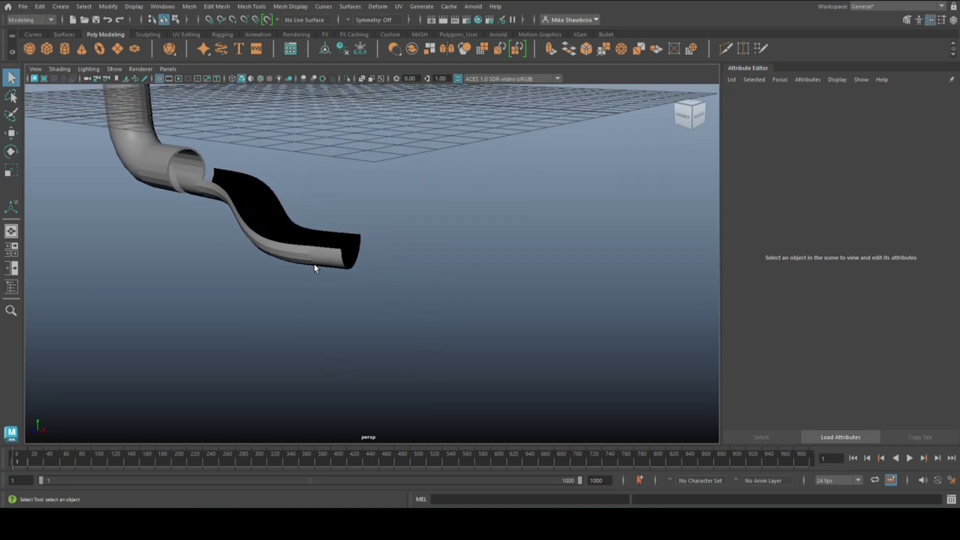
click(315, 264)
alt+drag(395, 338, 417, 335)
key(ctrl+d)
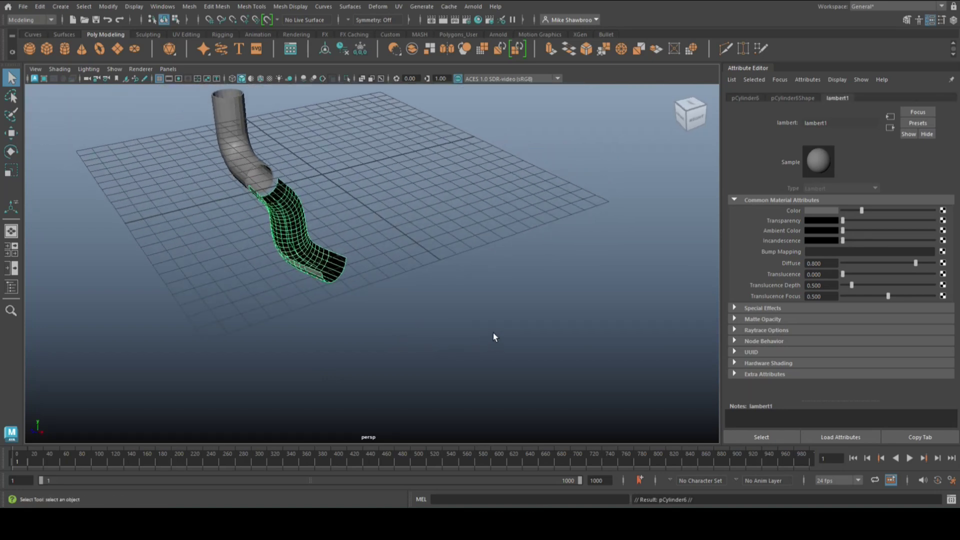
key(w)
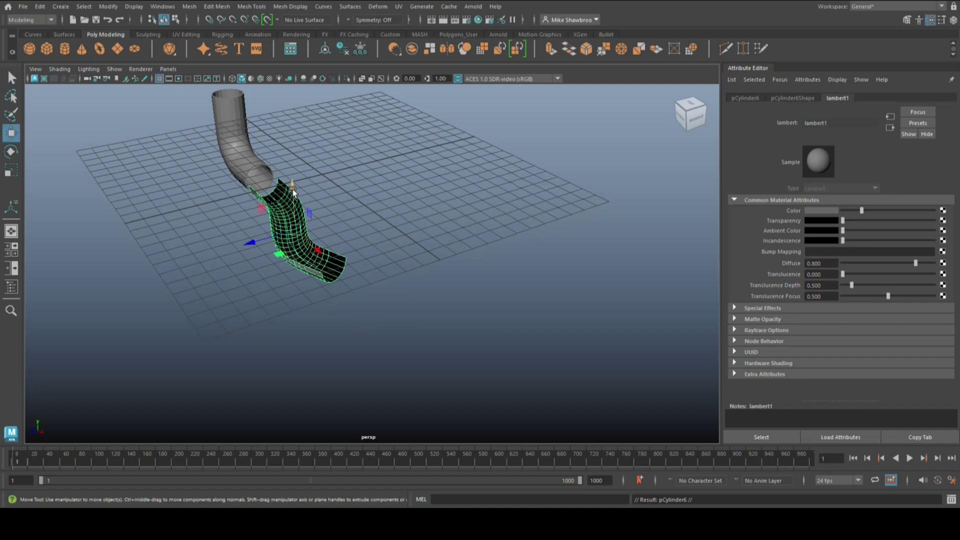
drag(293, 188, 320, 349)
Rotate the trough copy about Y and position it just below the first trough's outlet, at about X 3.4, Y -8.8, Z -4.4.
key(e)
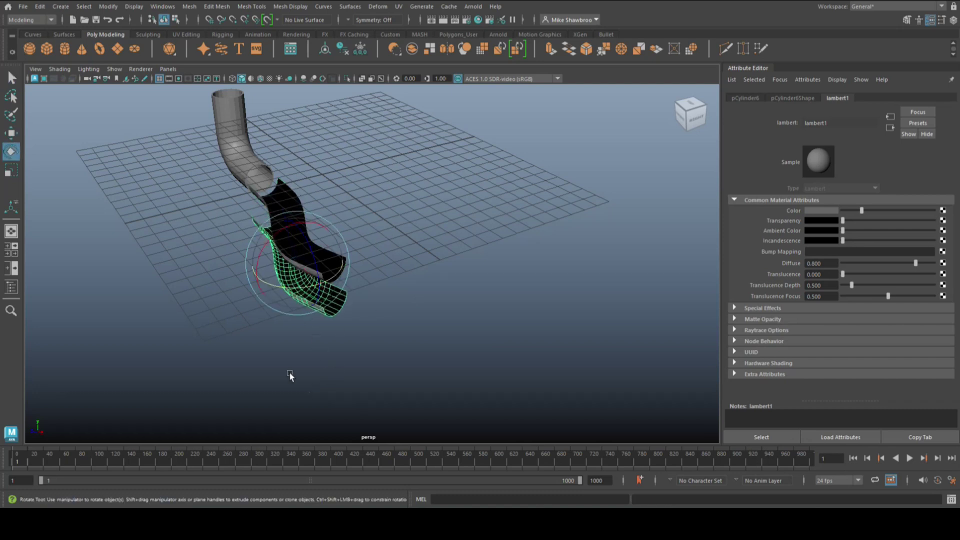
drag(277, 285, 411, 371)
key(w)
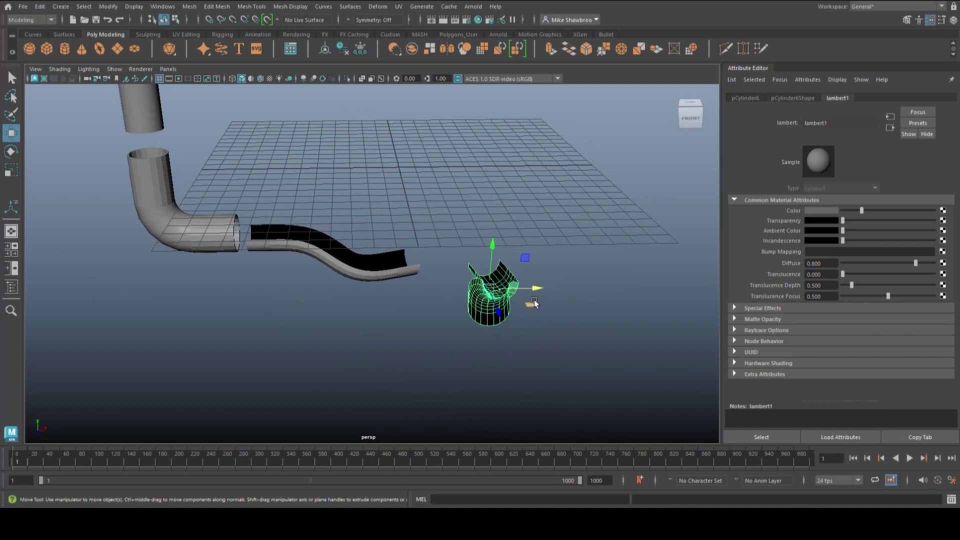
drag(539, 289, 460, 335)
drag(410, 224, 387, 322)
scroll(386, 322, up, 3)
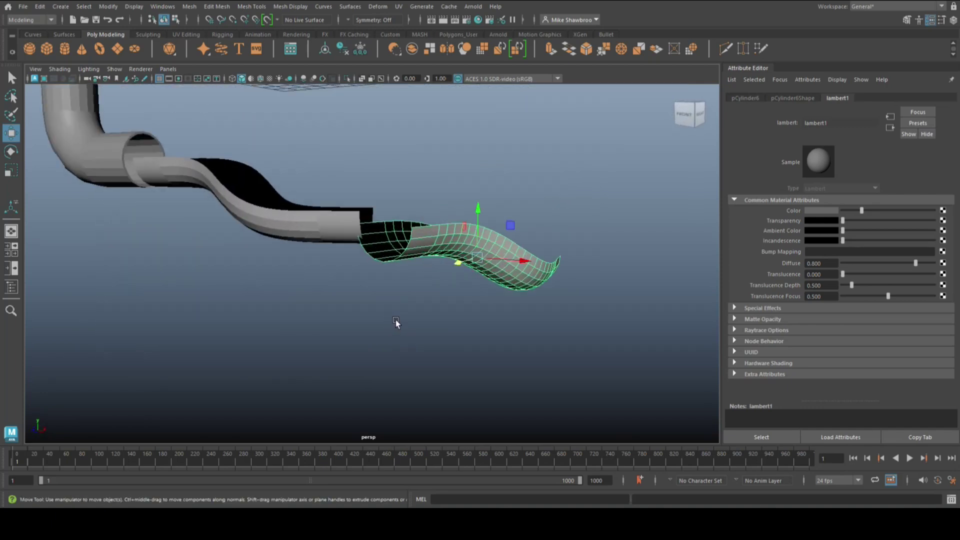
drag(479, 210, 495, 230)
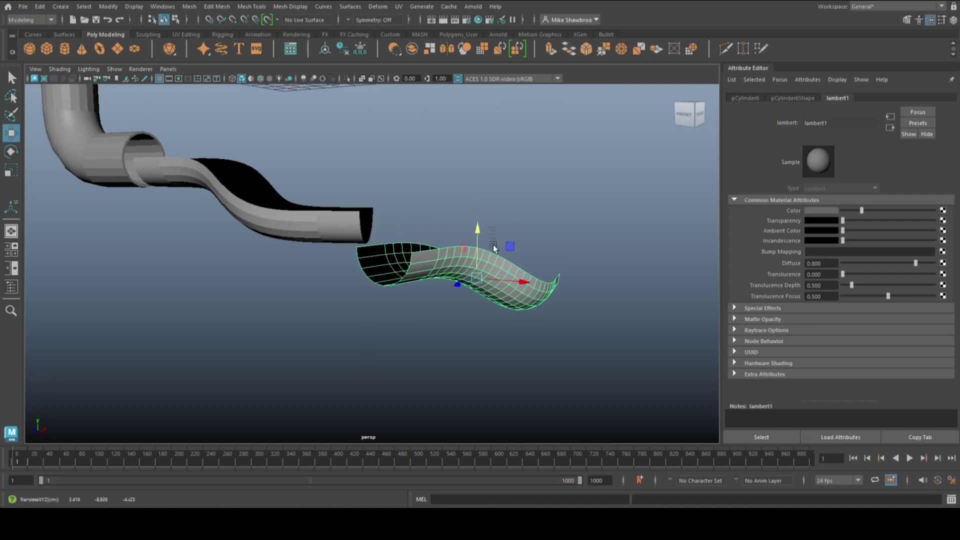
Extrude the faces of both curved troughs together with a thickness of 0.1 to give them solid walls.
click(291, 214)
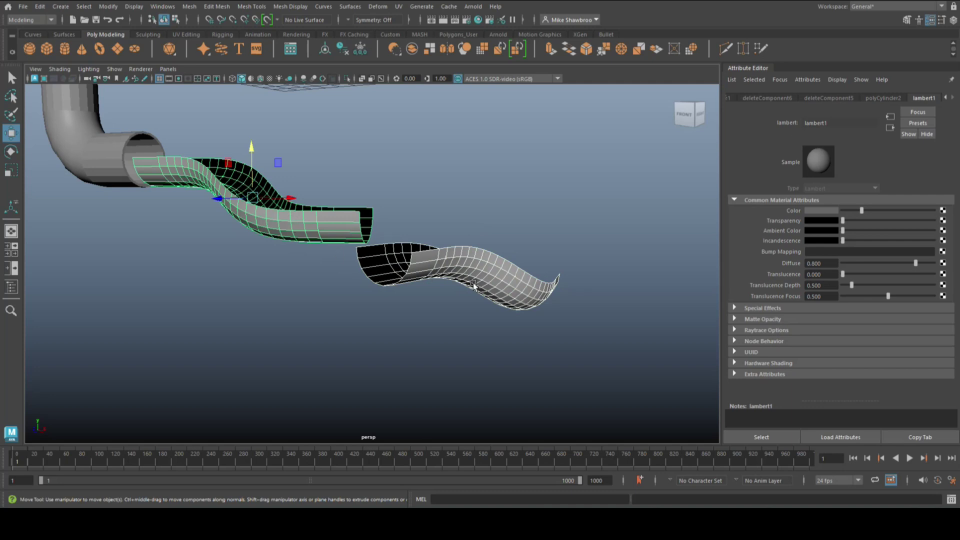
key(ctrl+e)
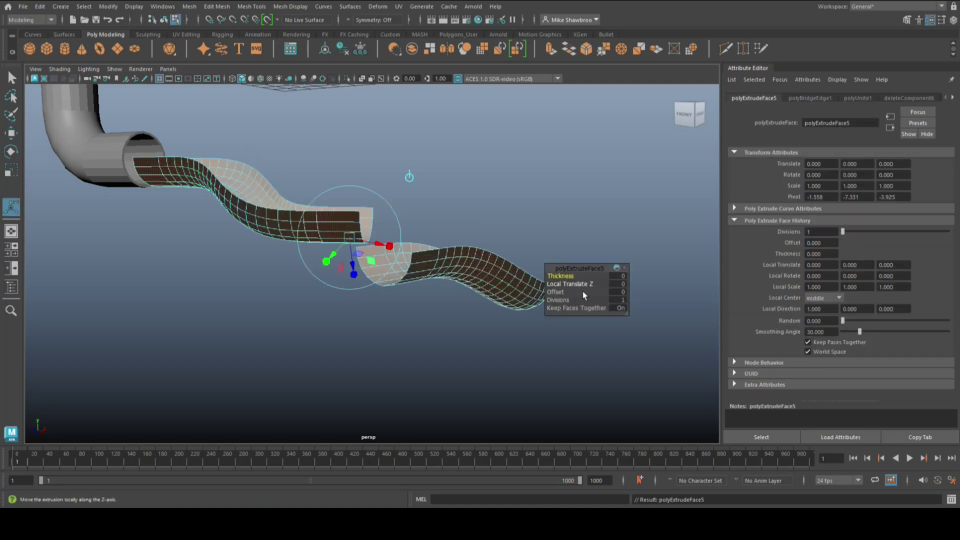
click(610, 276)
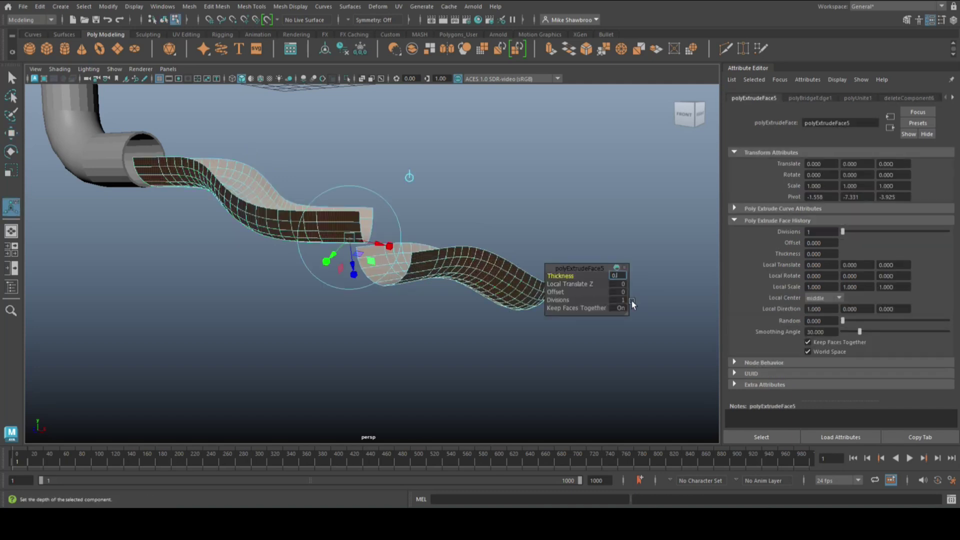
text(0.1)
key(Return)
click(542, 197)
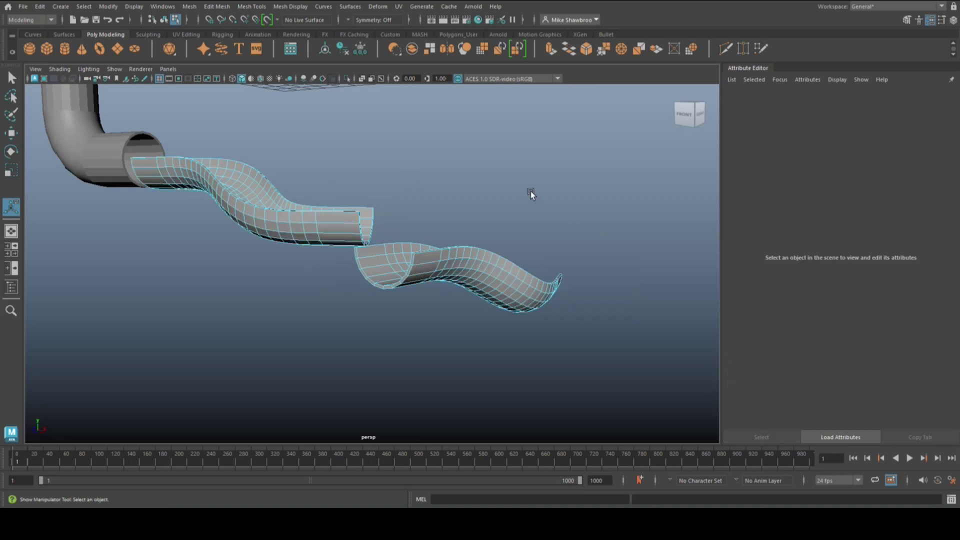
Return to object mode, select the whole funnel, pipe and trough assembly, and move it so the lower trough sits at about X 8.6, Y -7.7, Z -3.8.
scroll(541, 197, down, 6)
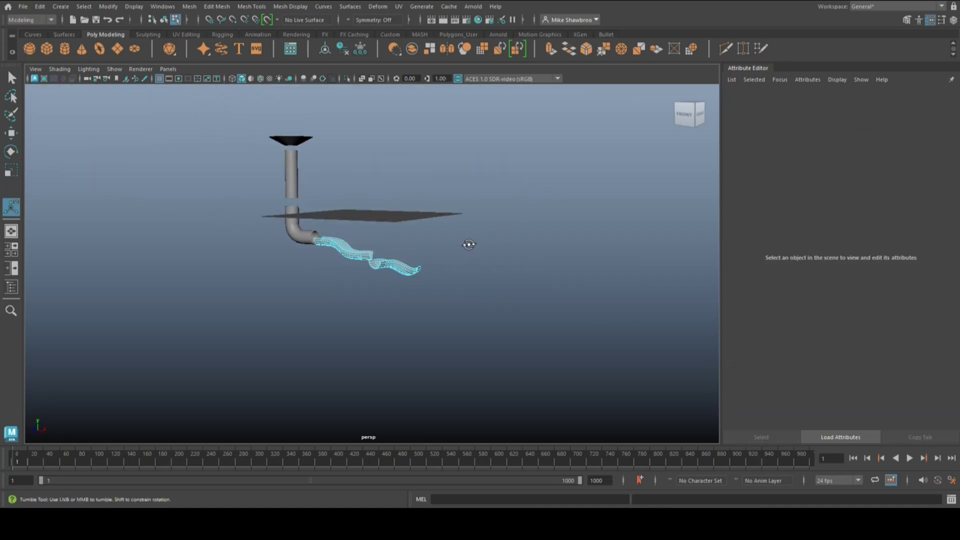
alt+drag(468, 242, 492, 265)
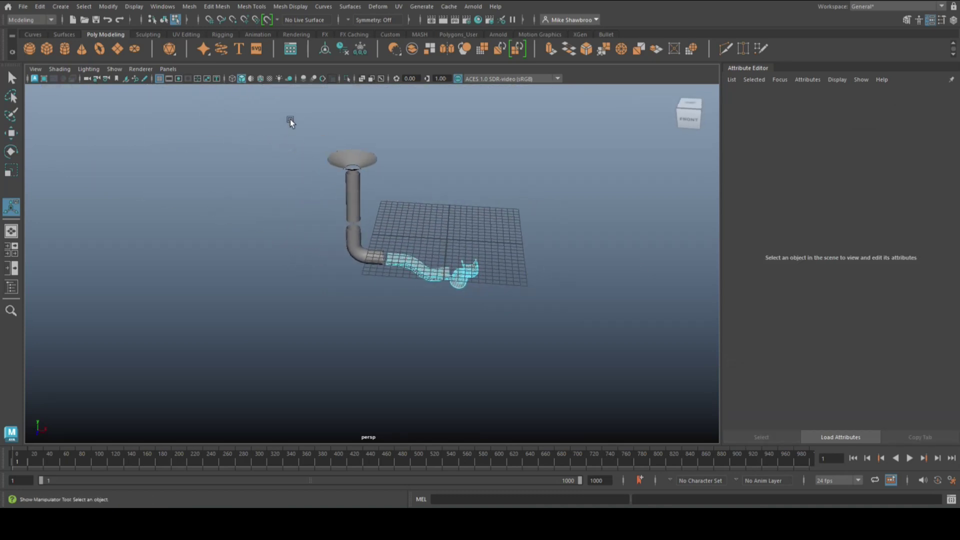
key(ctrl+z)
scroll(512, 349, up, 2)
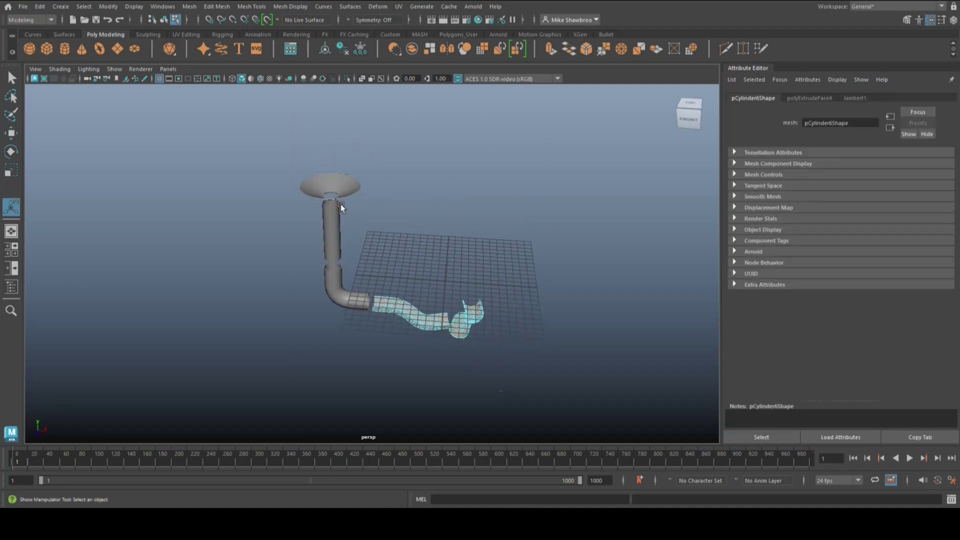
right_drag(341, 204, 385, 189)
click(329, 240)
key(w)
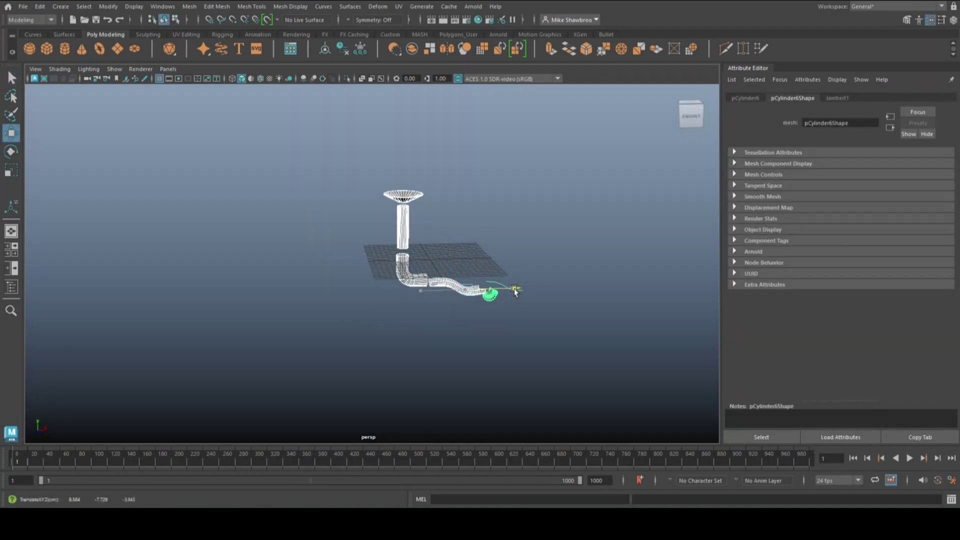
Delete the leftover curve beside the lower trough.
scroll(519, 369, up, 3)
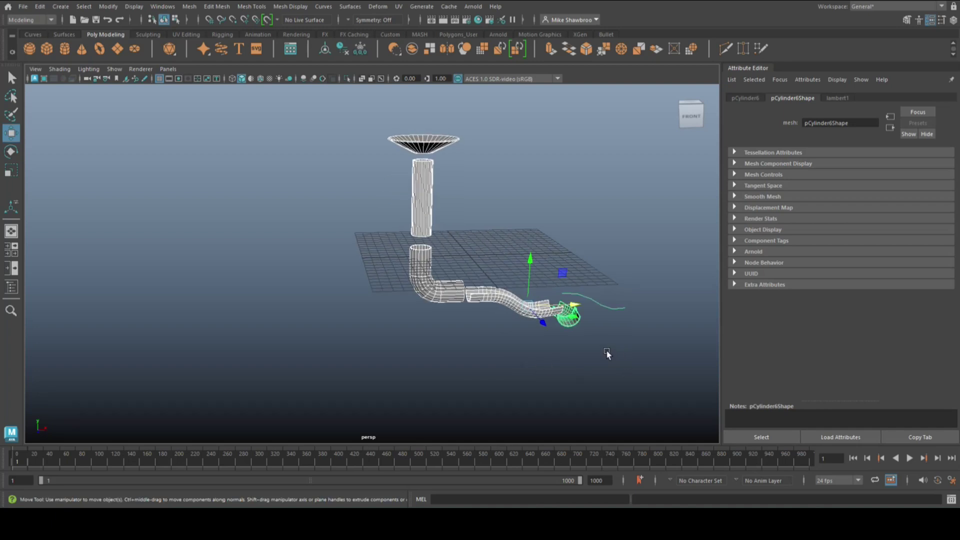
alt+middle_drag(608, 353, 427, 356)
scroll(485, 376, up, 3)
key(5)
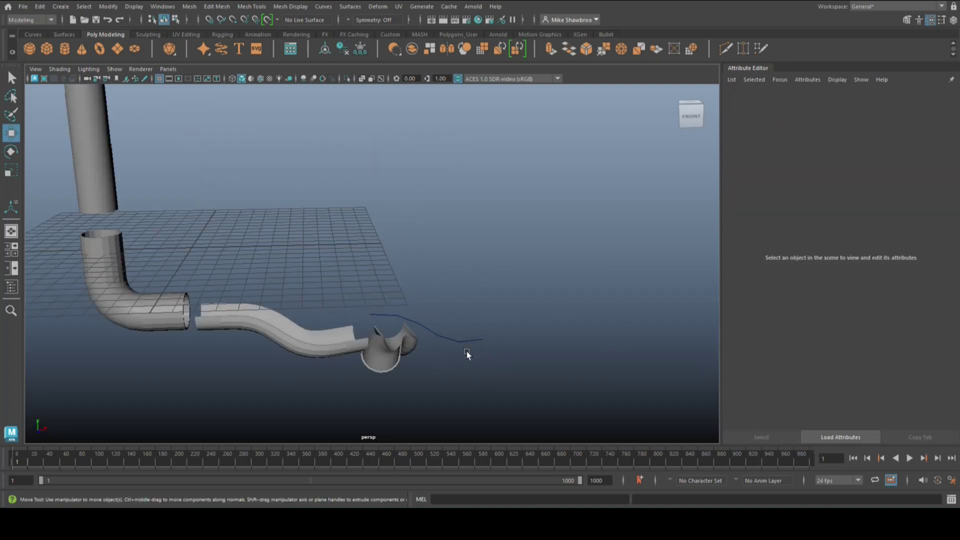
click(489, 398)
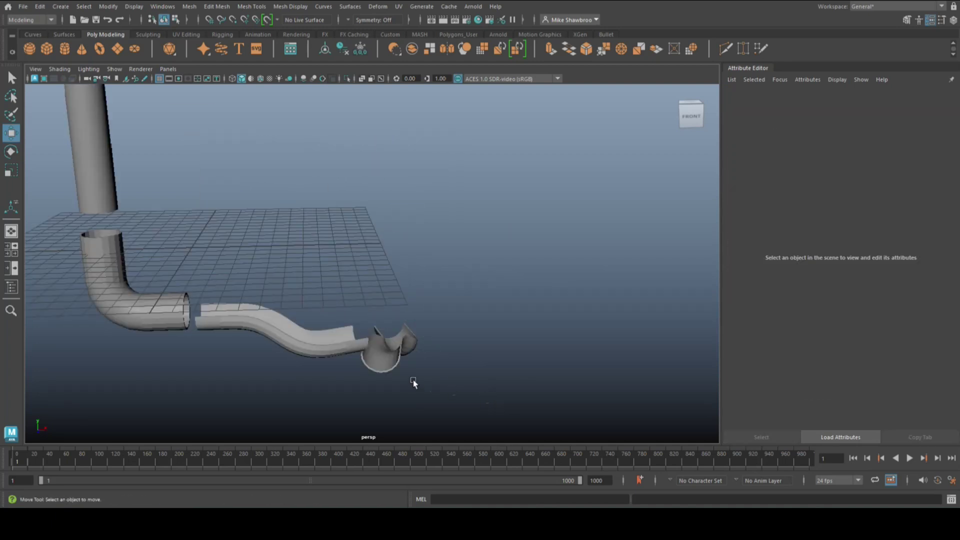
Raise the whole assembly above the grid and recentre it sideways, bringing the lower trough to about X 4.3, Y 7.9, Z -3.8.
scroll(391, 347, down, 5)
drag(176, 134, 457, 394)
drag(344, 264, 343, 192)
click(346, 310)
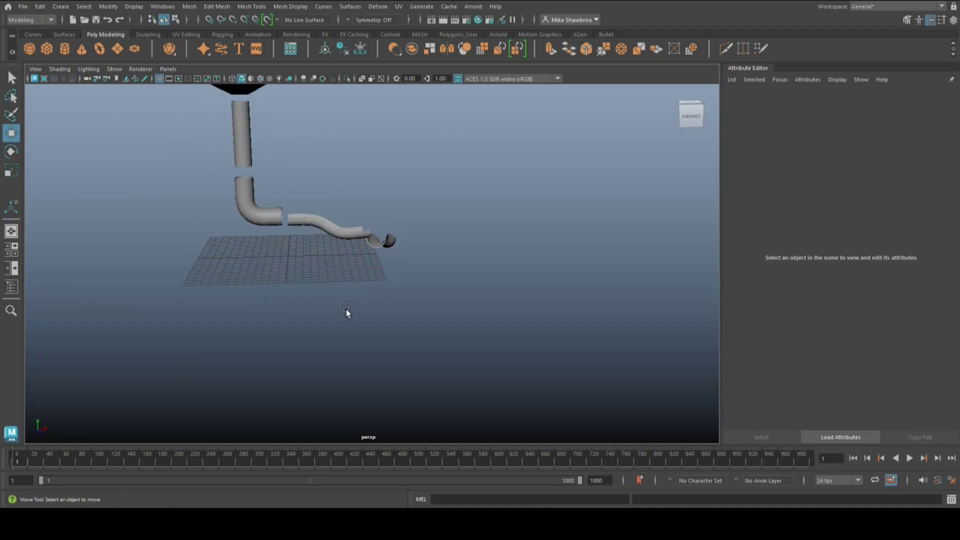
mouse_move(346, 309)
alt+mouse_down()
mouse_move(350, 328)
mouse_move(429, 399)
mouse_move(335, 312)
alt+mouse_up()
drag(274, 118, 539, 359)
drag(485, 292, 428, 278)
drag(399, 248, 405, 209)
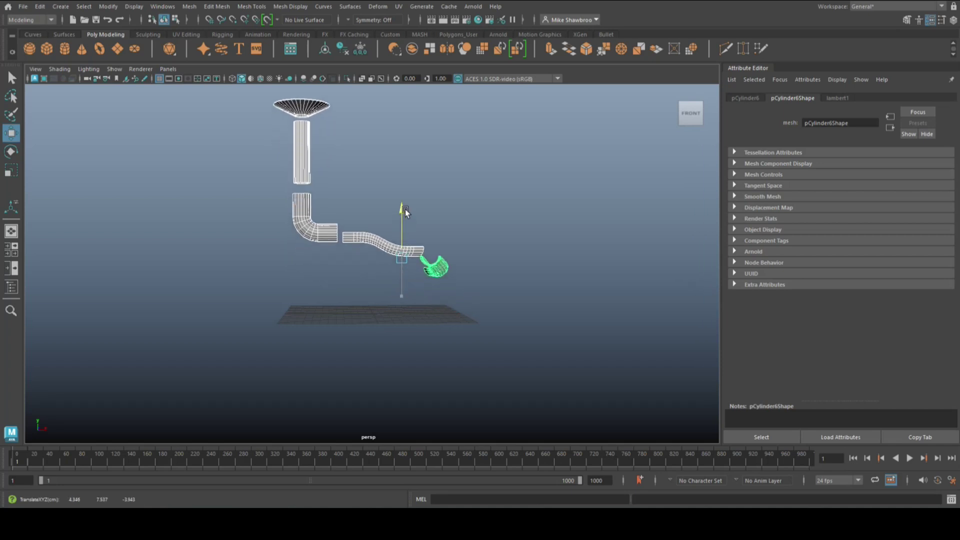
Create a polygon plane at the origin and scale it up uniformly into a large floor beneath the assembly.
alt+drag(525, 345, 525, 373)
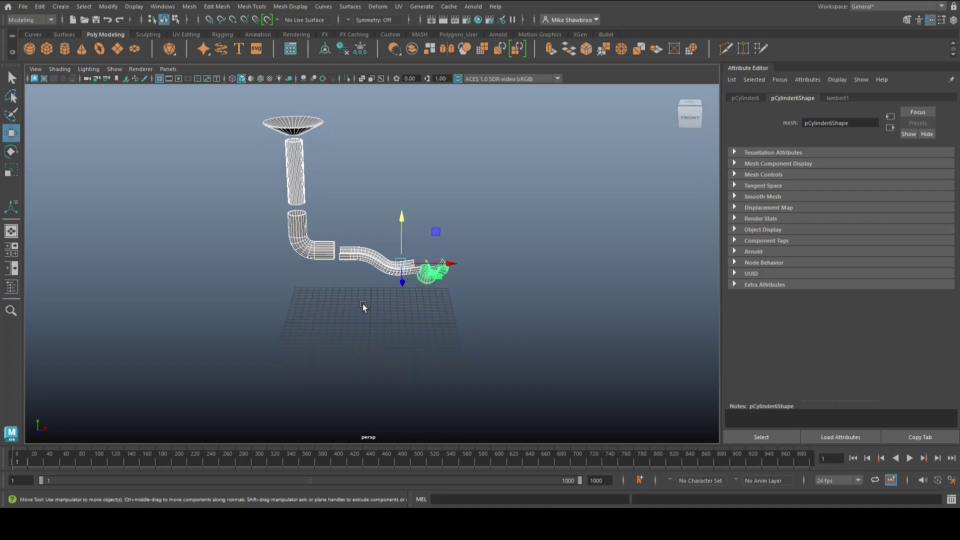
click(118, 51)
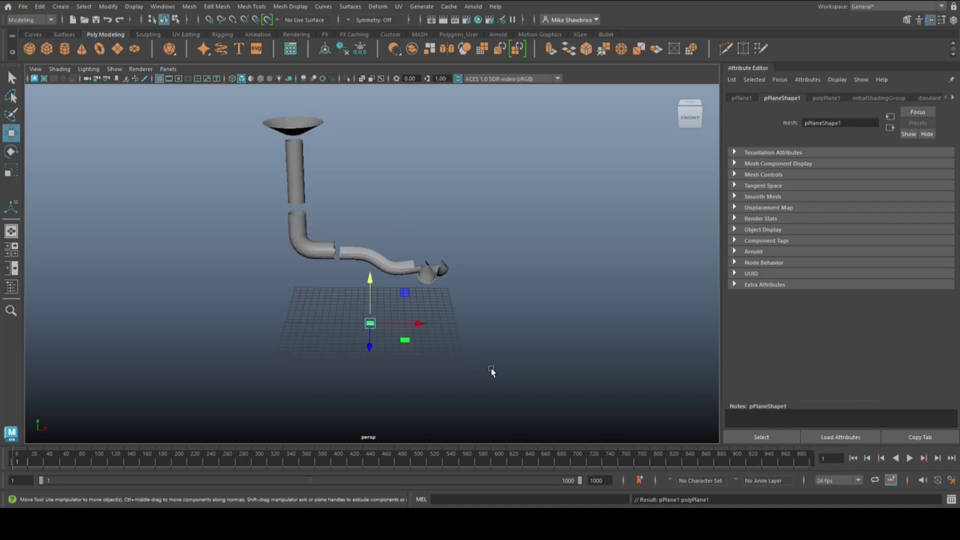
key(r)
drag(368, 323, 604, 329)
alt+right_drag(603, 329, 530, 360)
alt+drag(529, 359, 467, 330)
alt+right_drag(467, 330, 348, 322)
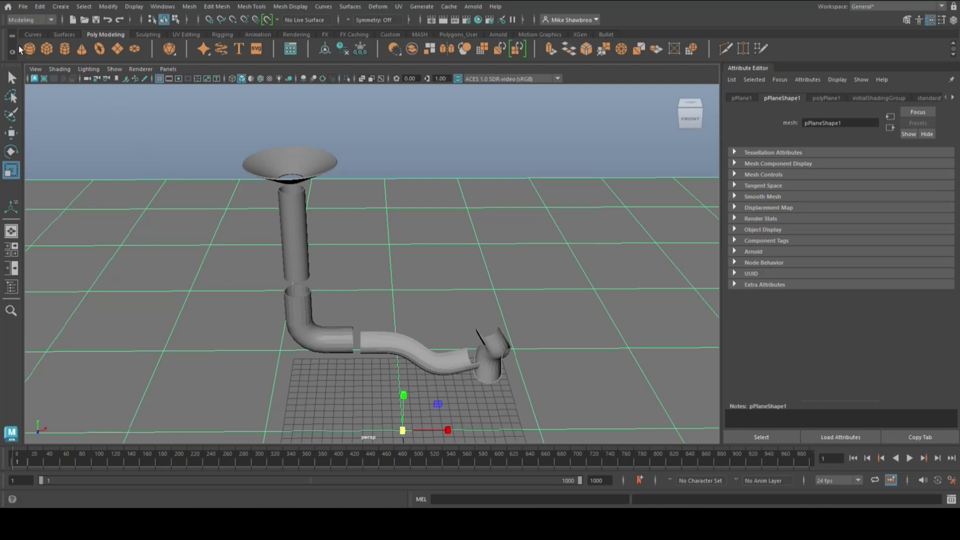
Create a polygon sphere and move it just above the funnel, at about X -9.3, Y 31.2, Z 0.
click(382, 369)
scroll(383, 370, down, 3)
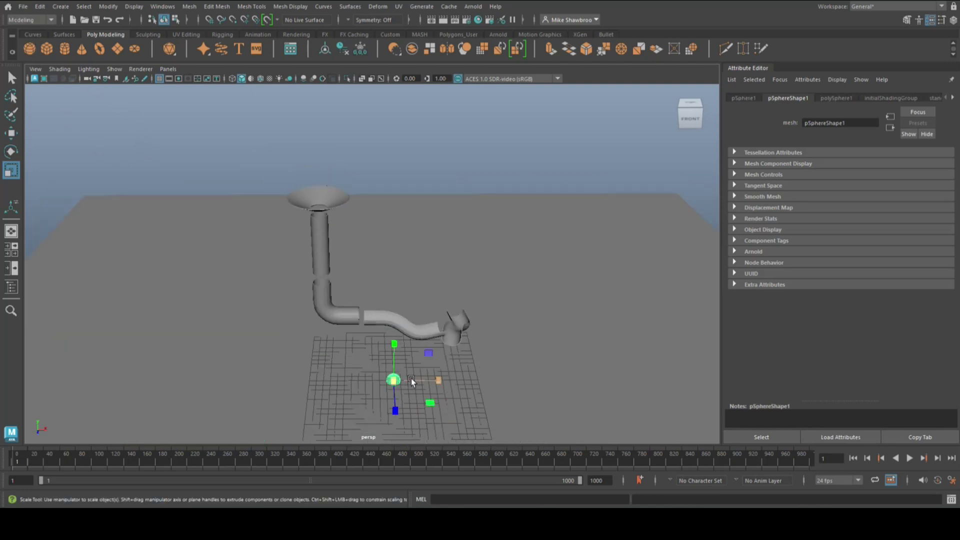
key(w)
drag(393, 344, 394, 120)
drag(445, 178, 371, 196)
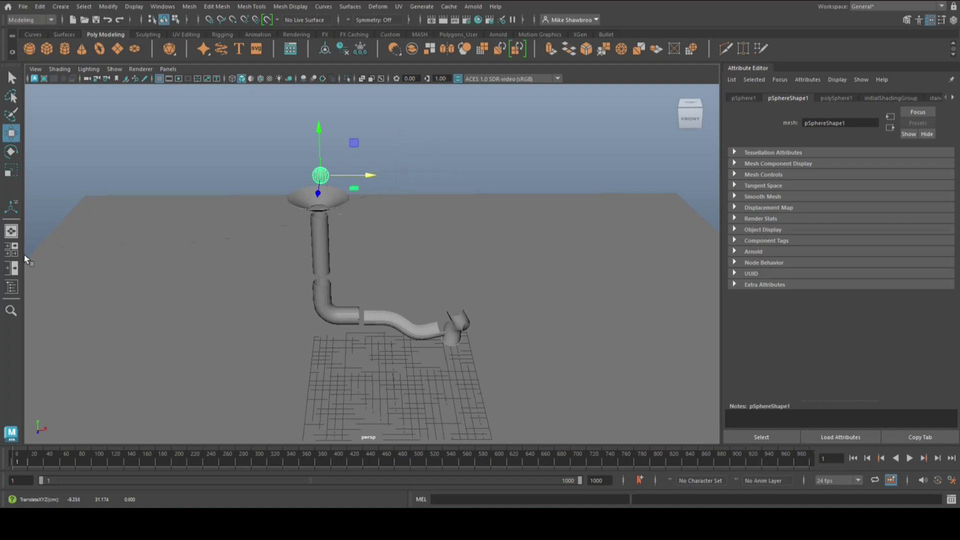
In the top view, shift the sphere off the funnel's centre along X to about -7.6.
click(11, 249)
key(space)
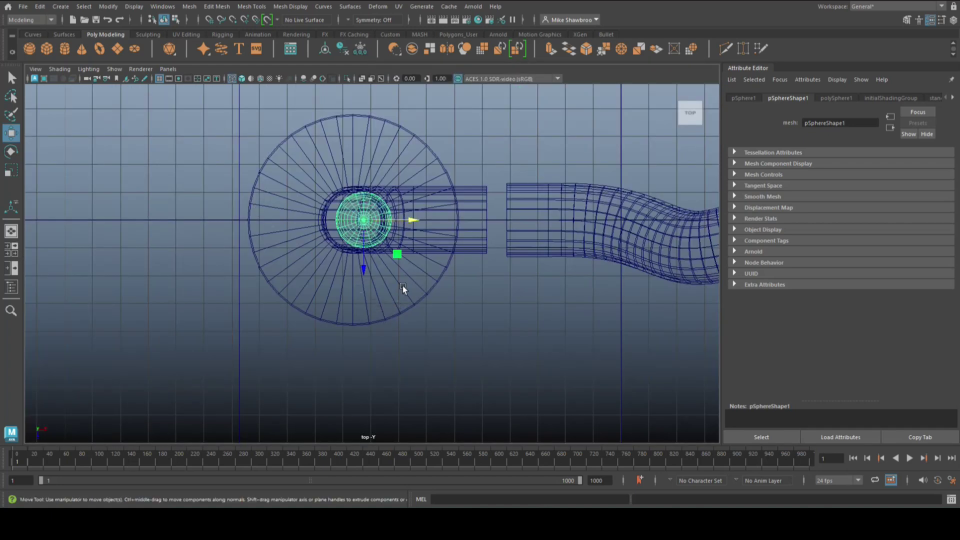
drag(415, 218, 461, 230)
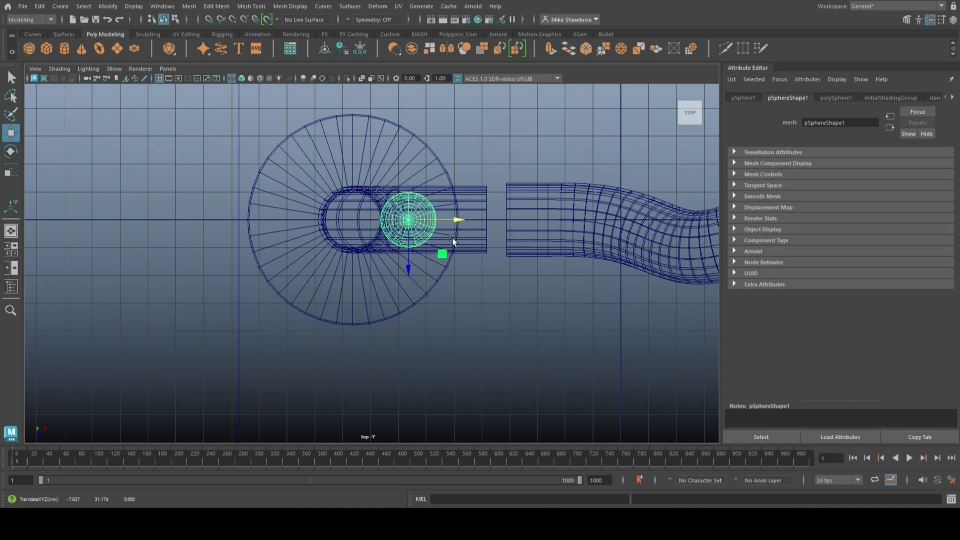
click(11, 249)
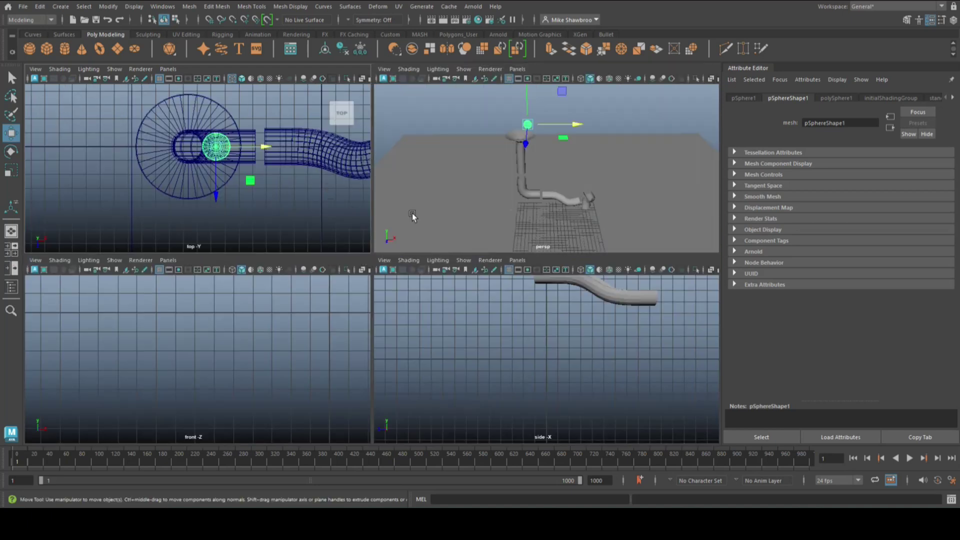
key(space)
Scale the sphere down uniformly to about 0.82.
alt+drag(413, 236, 466, 266)
key(r)
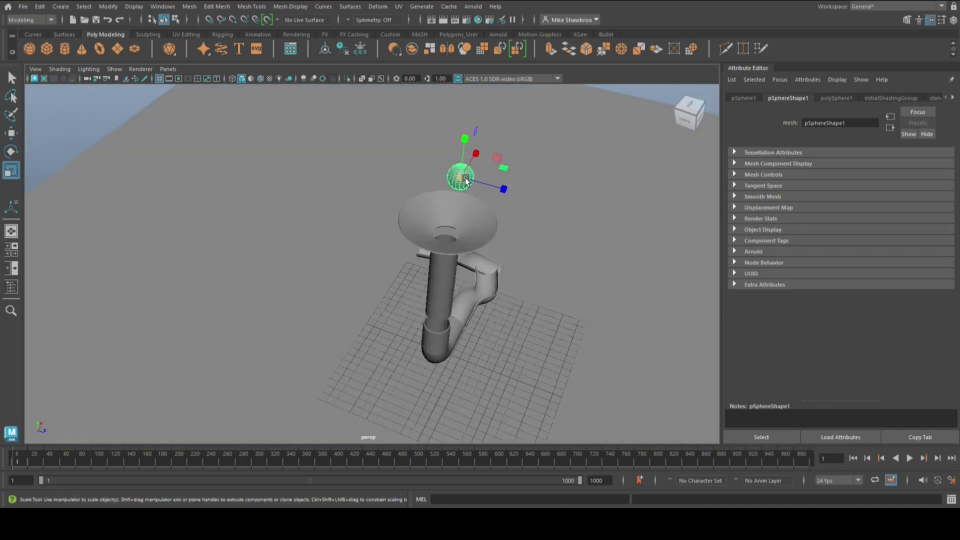
click(464, 179)
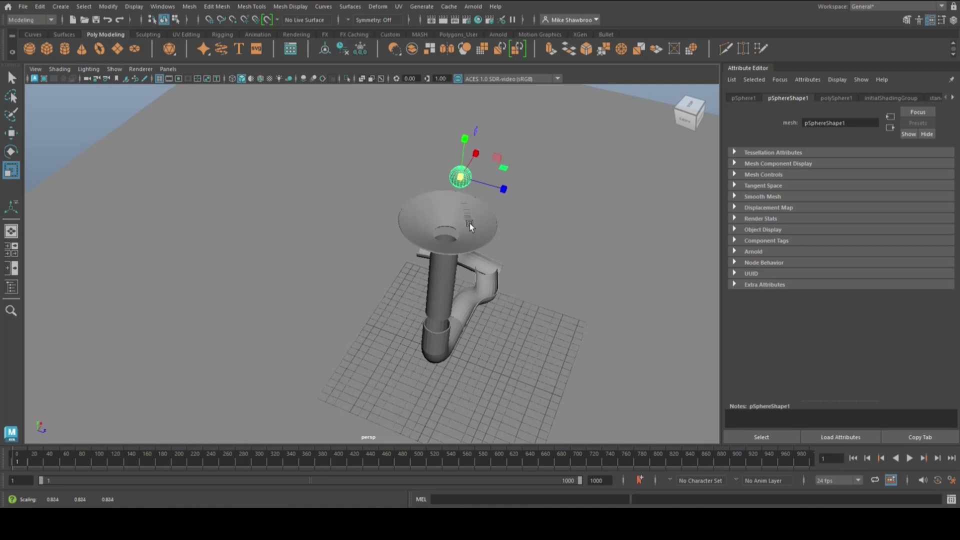
scroll(491, 301, down, 3)
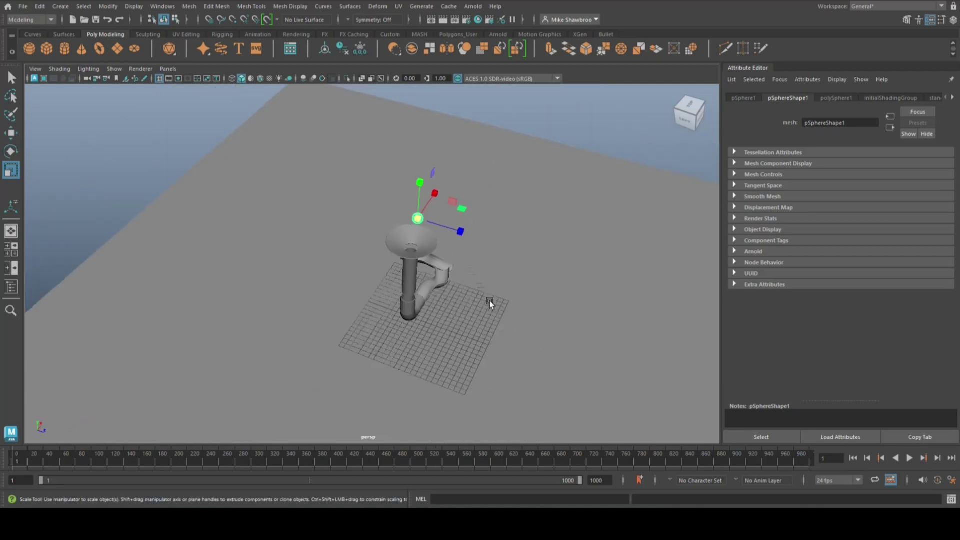
Switch to the FX menu set and make the sphere an active rigid body.
mouse_move(490, 301)
alt+mouse_down()
mouse_move(479, 290)
mouse_move(436, 291)
mouse_move(473, 302)
alt+mouse_up()
scroll(455, 291, down, 2)
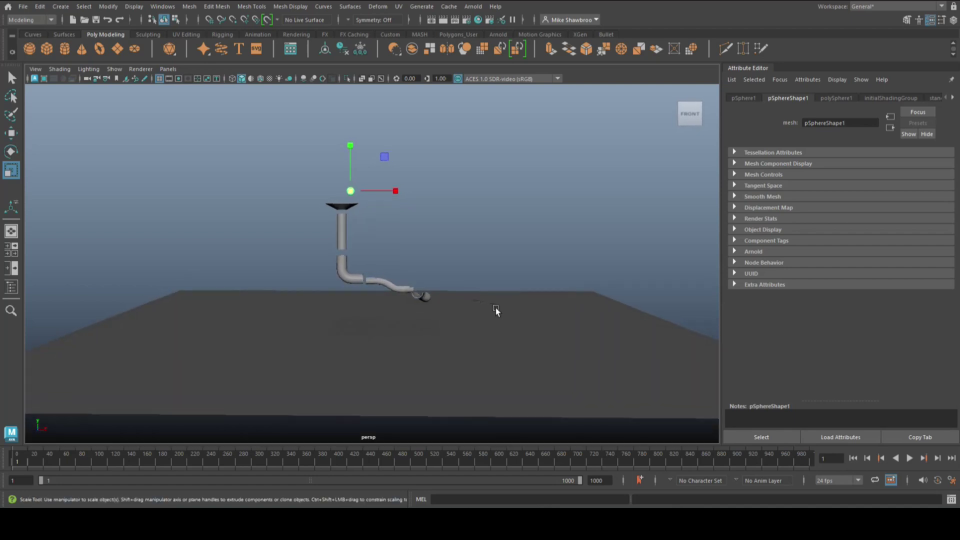
scroll(496, 308, up, 2)
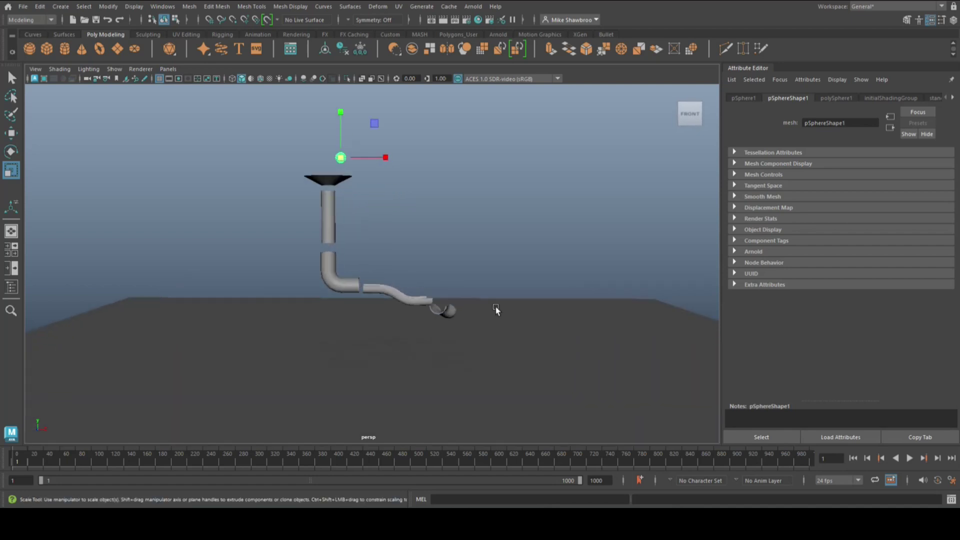
click(39, 20)
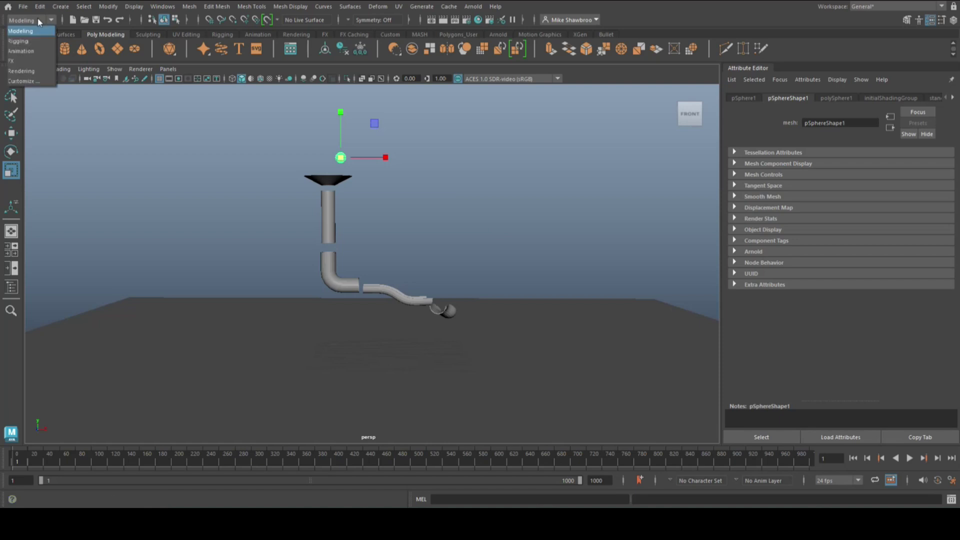
click(17, 61)
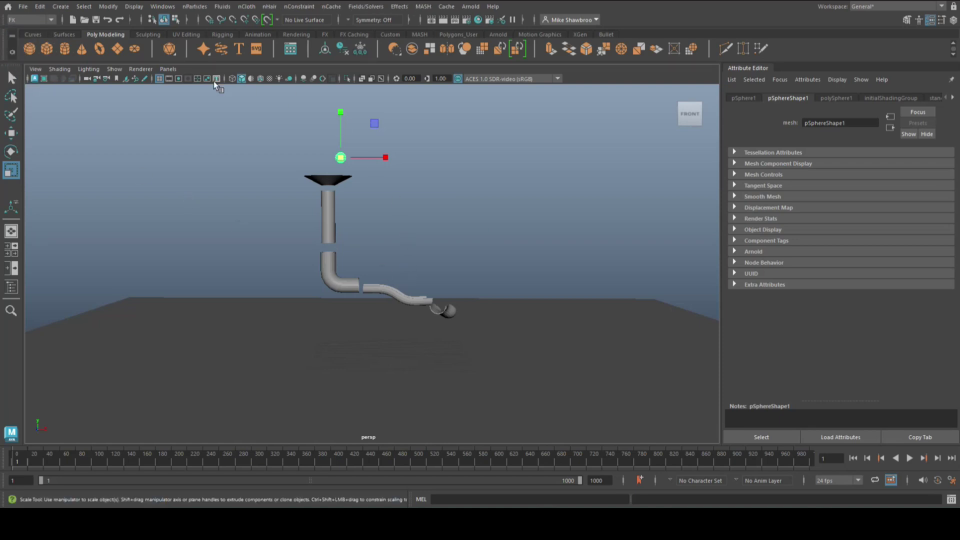
click(379, 7)
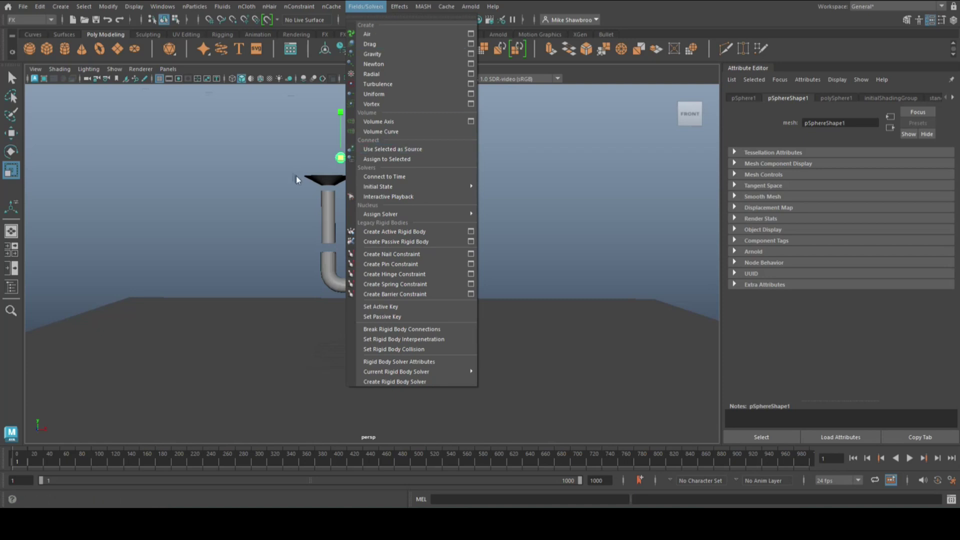
click(434, 234)
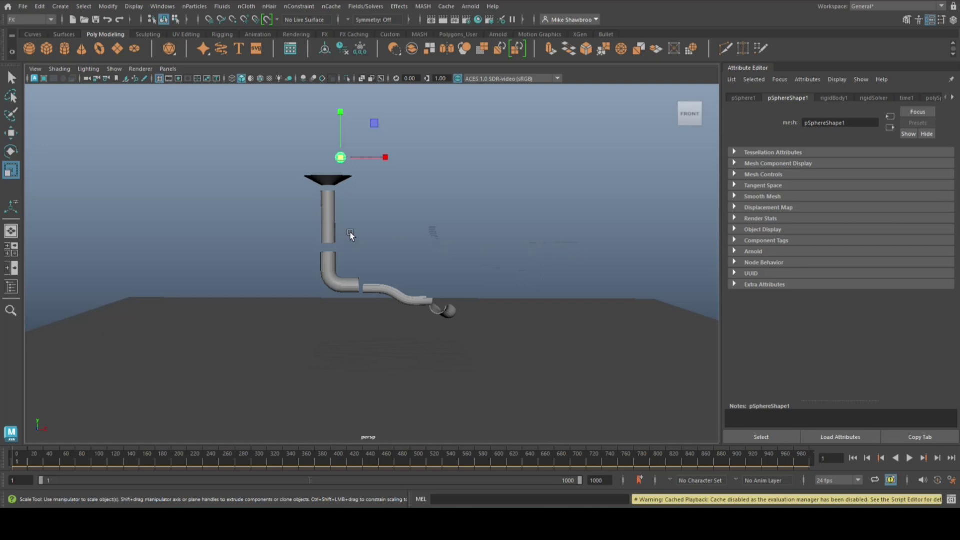
Select the funnel, pipes, troughs and floor plane without the sphere and make them passive rigid bodies.
drag(98, 177, 642, 387)
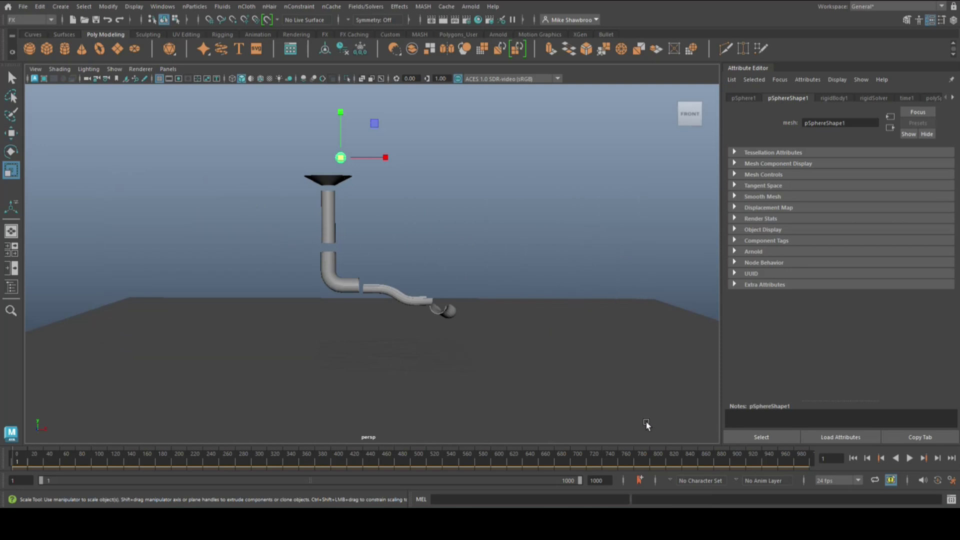
click(360, 10)
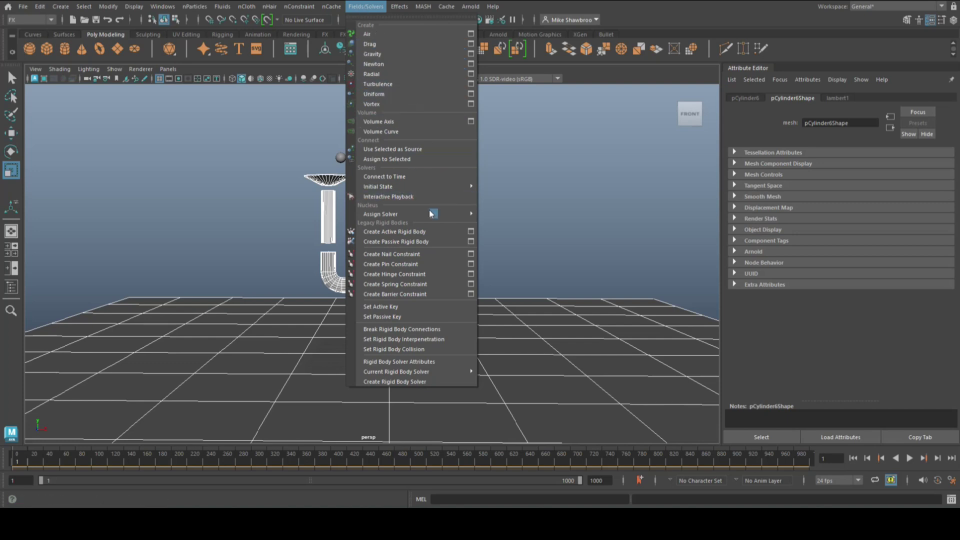
click(437, 243)
scroll(487, 248, up, 3)
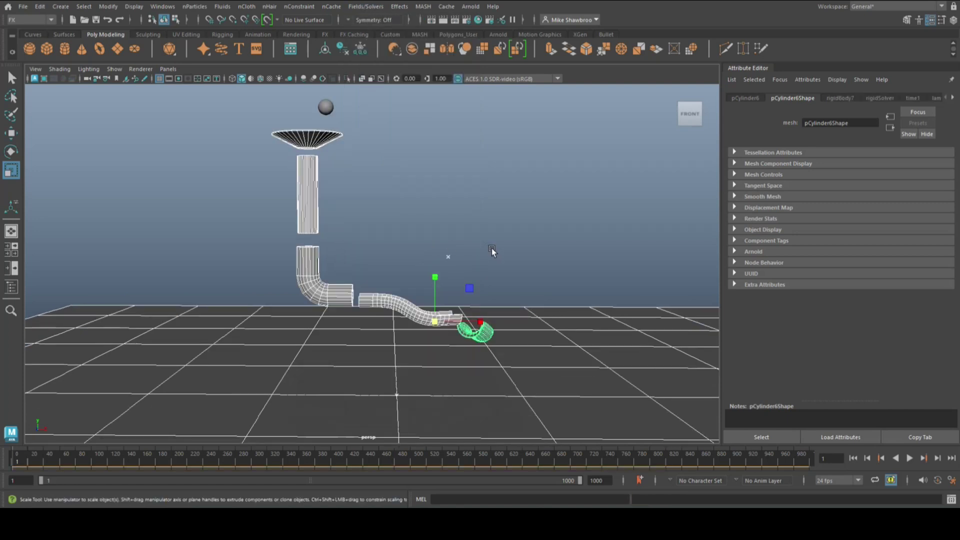
Switch the view to shaded display and add a gravity field to the sphere.
alt+drag(492, 248, 488, 245)
scroll(487, 239, down, 2)
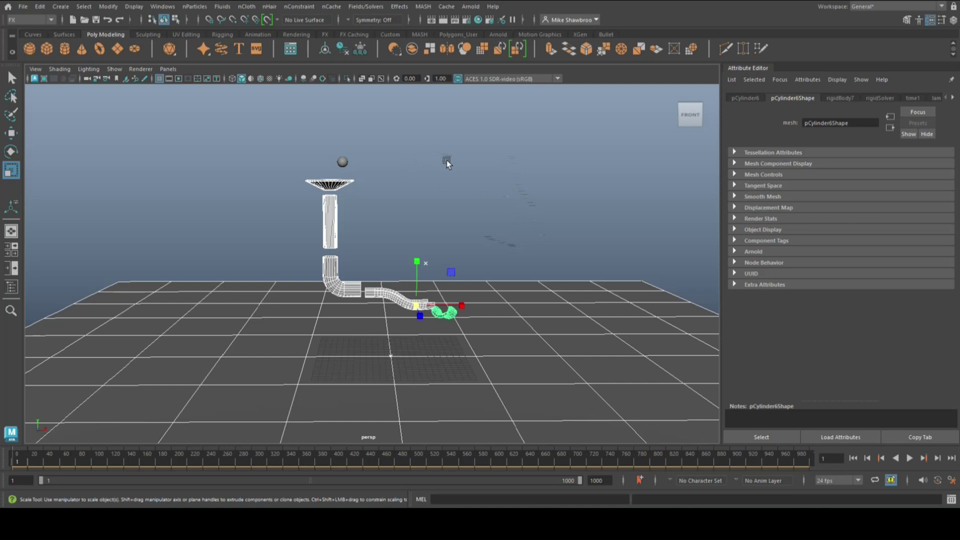
key(5)
click(343, 162)
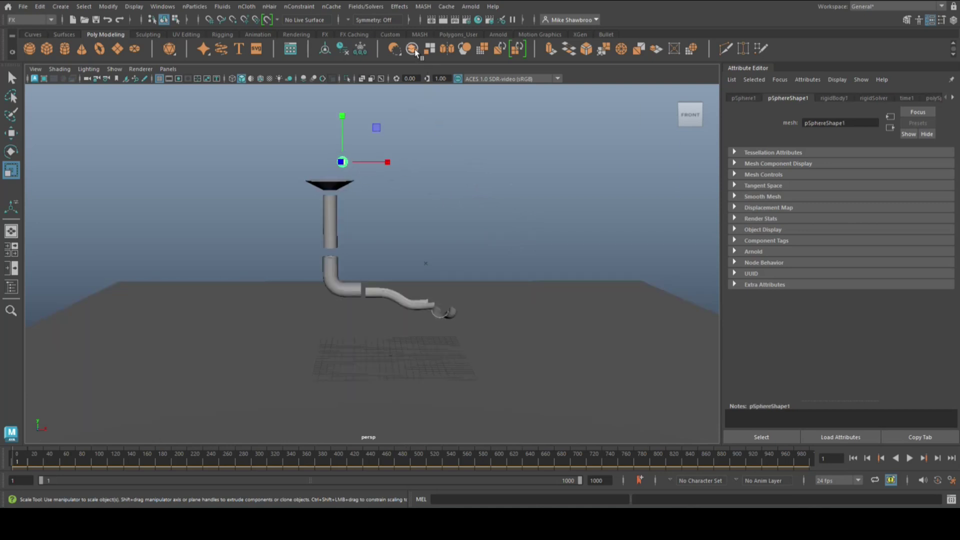
click(361, 7)
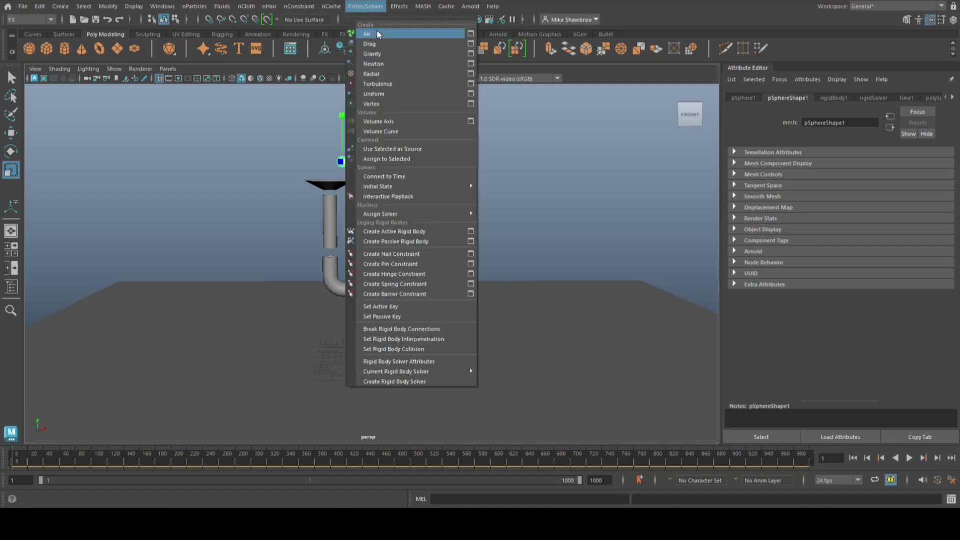
click(392, 54)
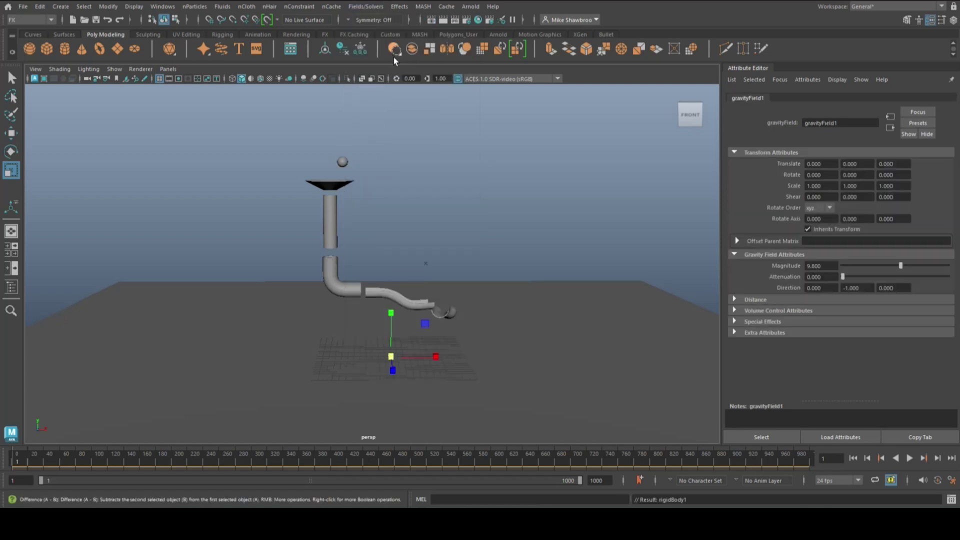
Shorten the animation range to end at frame 500.
alt+drag(491, 283, 452, 282)
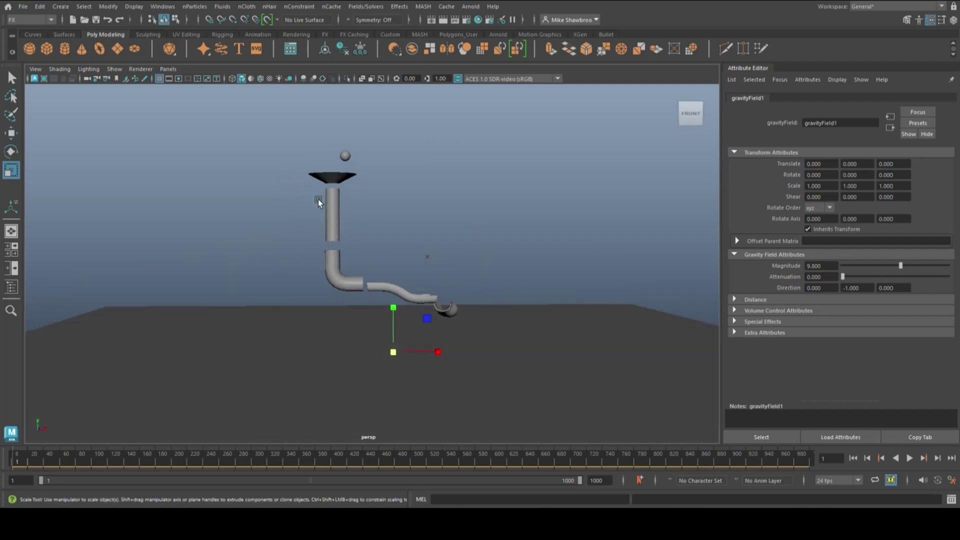
alt+right_drag(342, 224, 426, 302)
scroll(425, 300, up, 2)
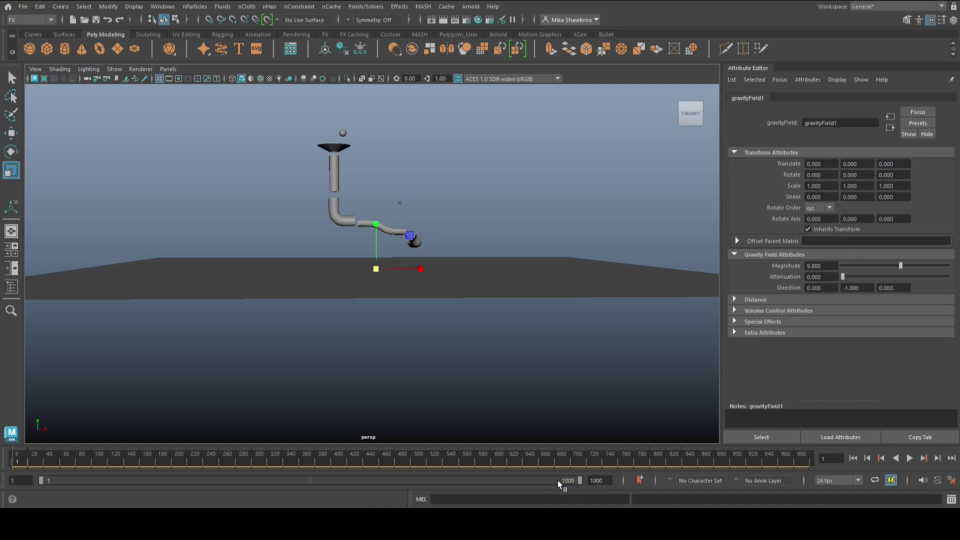
double_click(602, 481)
text(500)
key(Return)
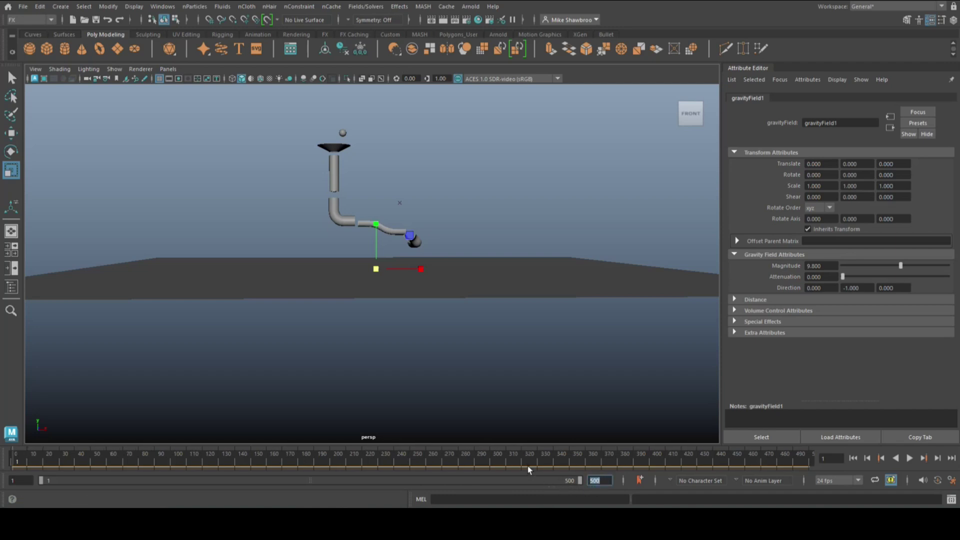
Play the ball simulation in the perspective view, seen from above the whole run.
click(12, 249)
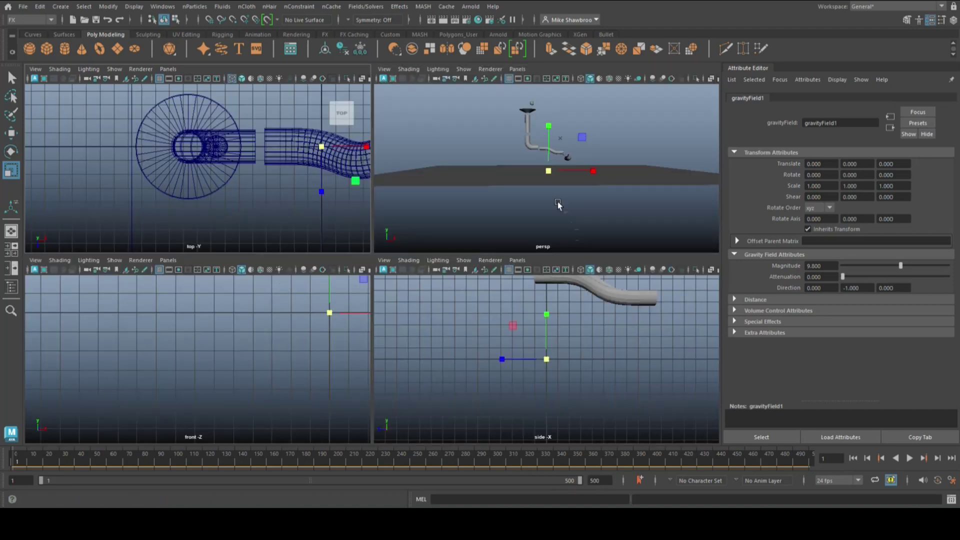
key(space)
scroll(548, 303, up, 3)
alt+drag(547, 302, 503, 377)
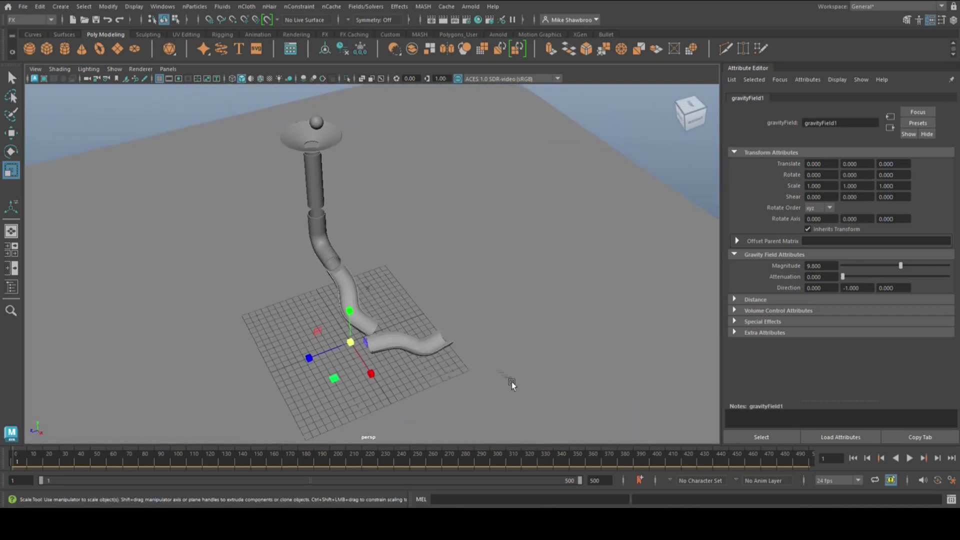
click(909, 459)
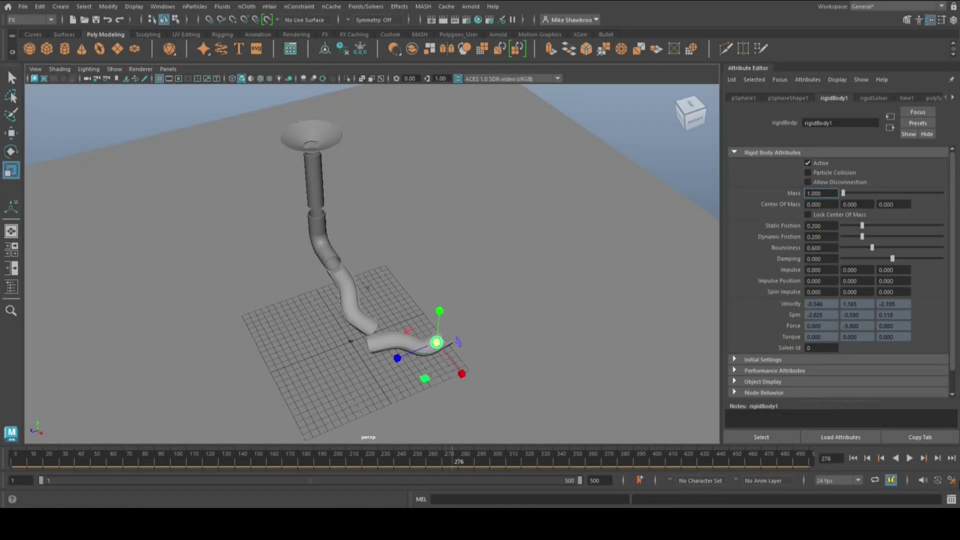
In the time slider preferences, set the playback speed to Play every frame and close the preferences.
click(953, 480)
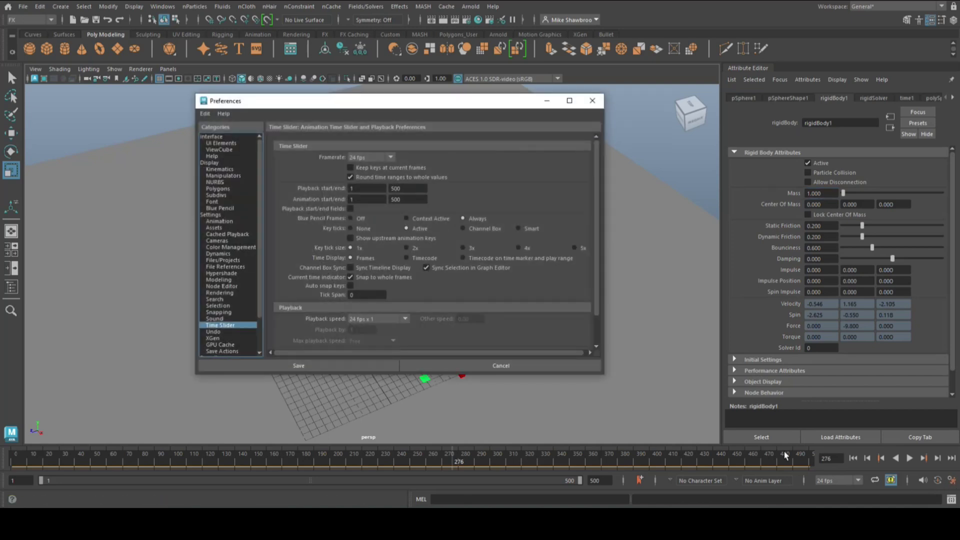
click(390, 158)
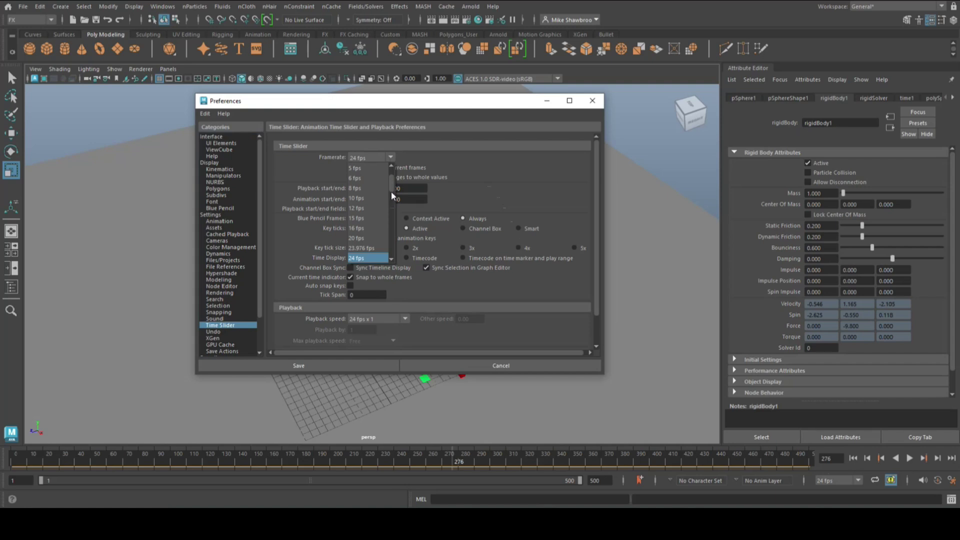
drag(392, 190, 399, 161)
click(493, 176)
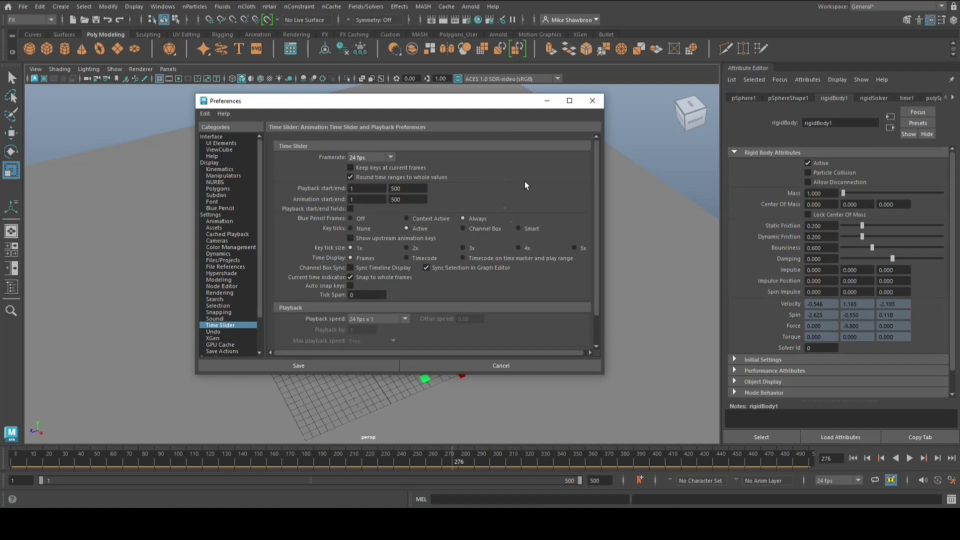
click(406, 319)
click(375, 331)
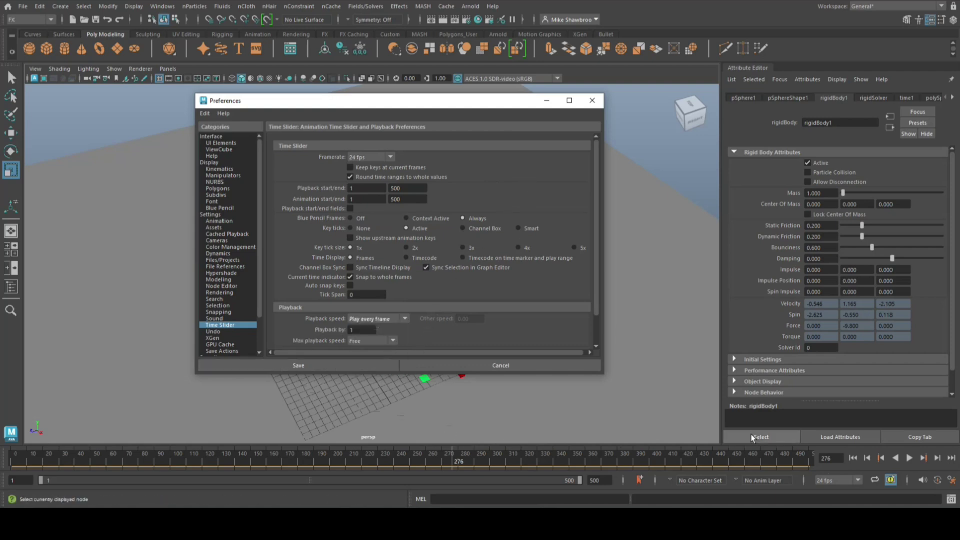
click(593, 100)
Return to the first frame and play the simulation until the ball has left the last trough.
click(854, 459)
click(910, 458)
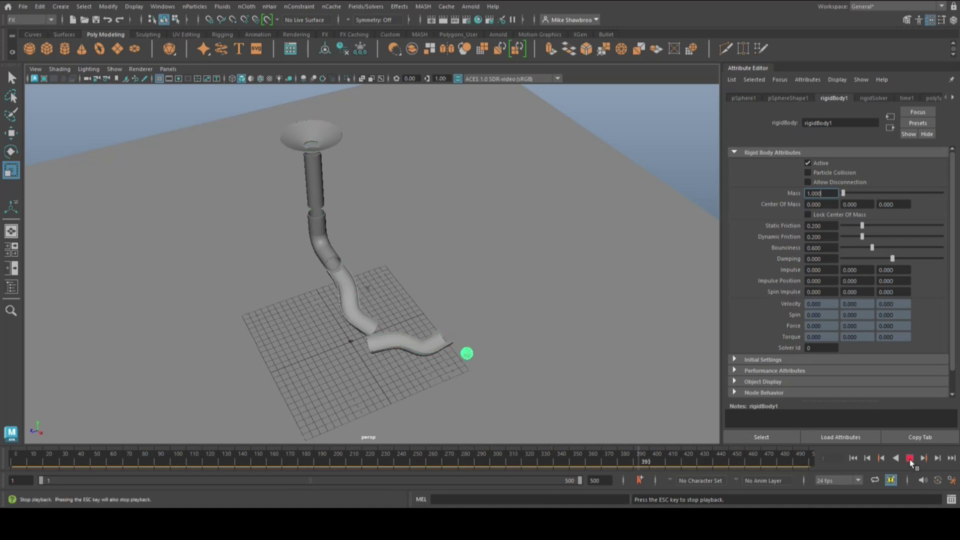
click(910, 459)
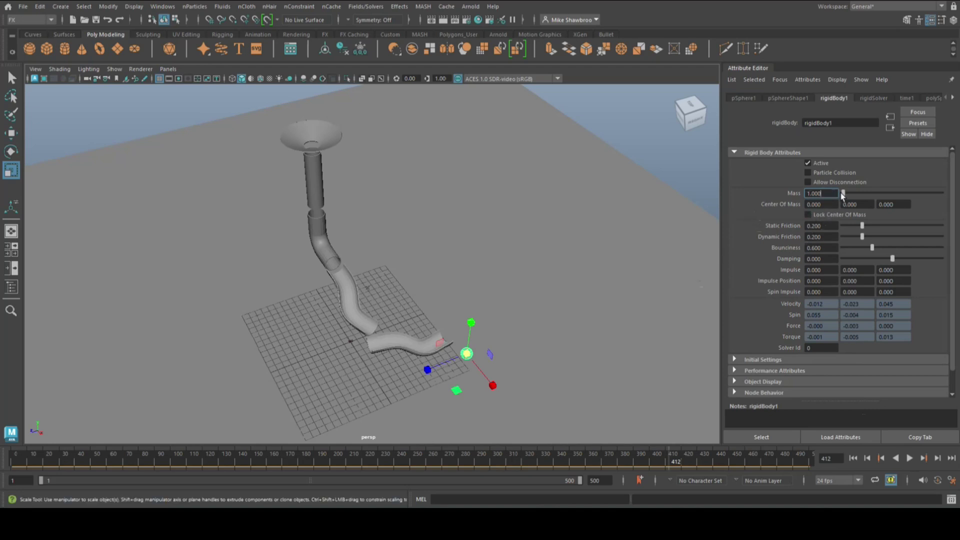
Raise the sphere's rigid-body mass to about 44.9, replay the simulation and inspect where the ball ends up.
drag(845, 195, 887, 199)
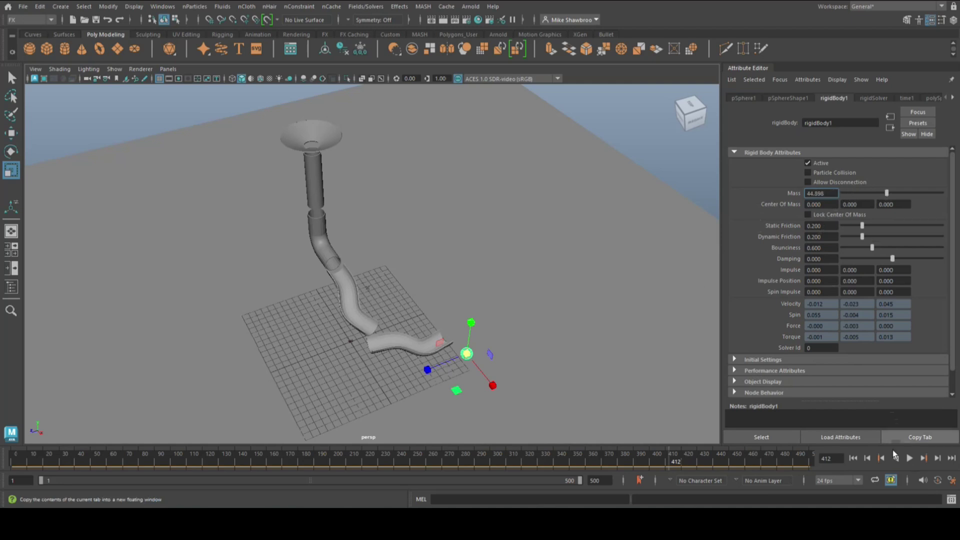
click(910, 459)
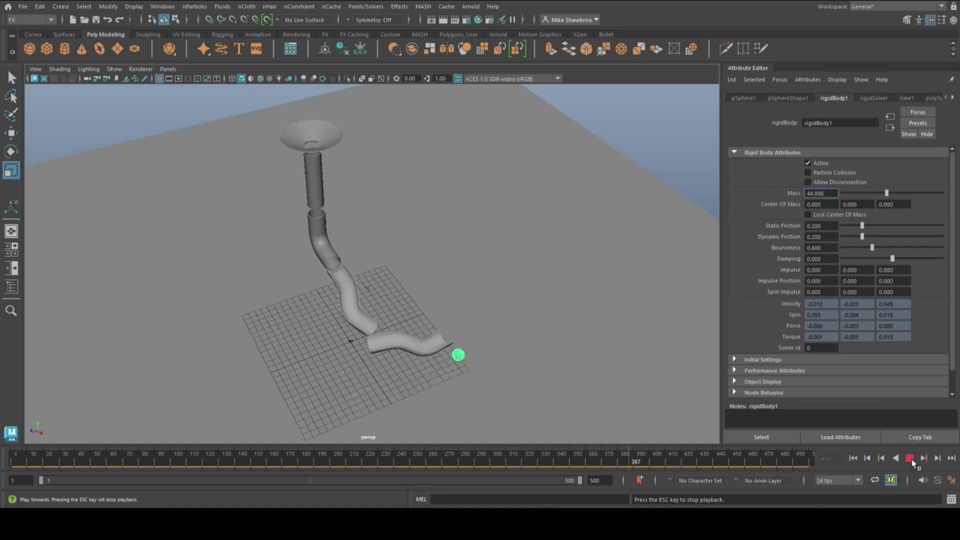
click(911, 459)
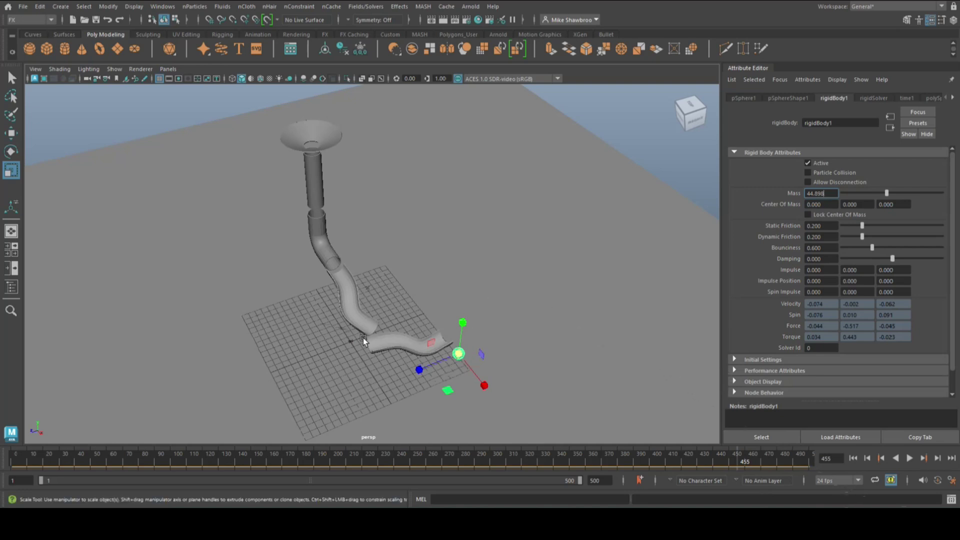
alt+drag(364, 337, 420, 393)
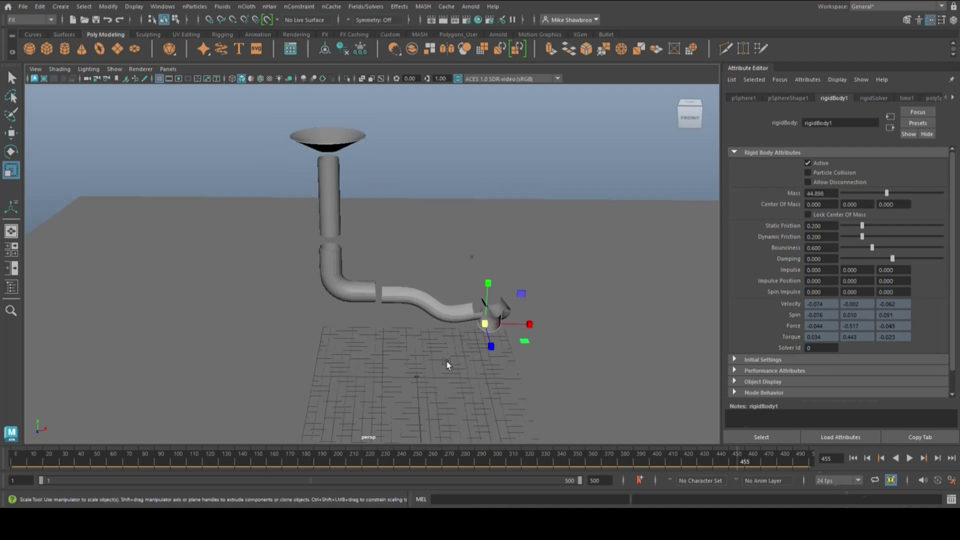
alt+drag(446, 361, 415, 367)
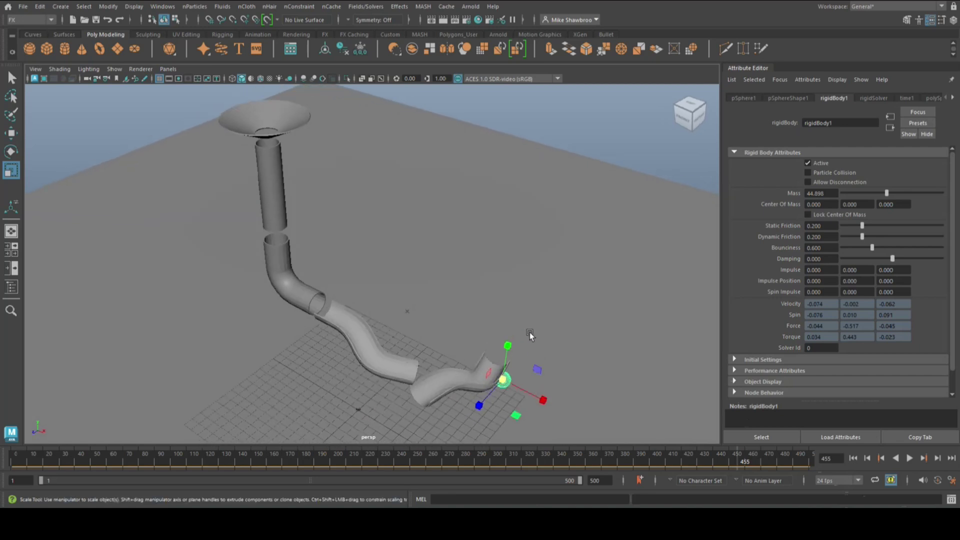